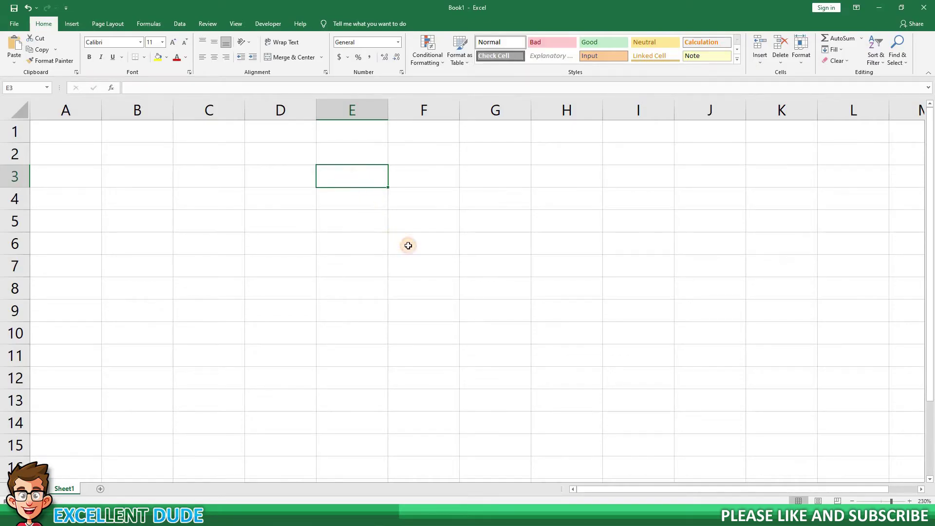
Step: Merge E3:F7, H3:I7 and K3:L7 into three separate merged cells
mouse_move(409, 246)
left_mouse_down()
mouse_move(414, 259)
mouse_move(402, 231)
left_mouse_up()
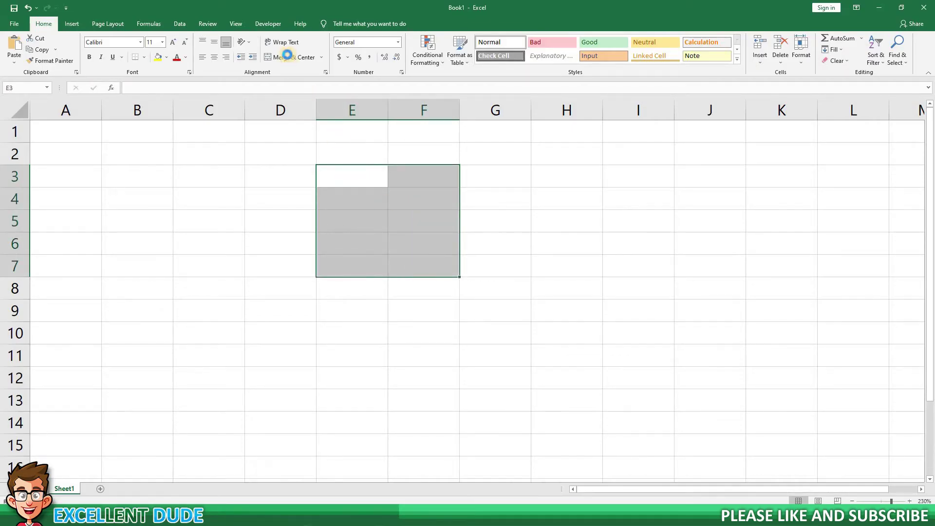
left_click(290, 57)
left_click_drag(567, 176, 634, 265)
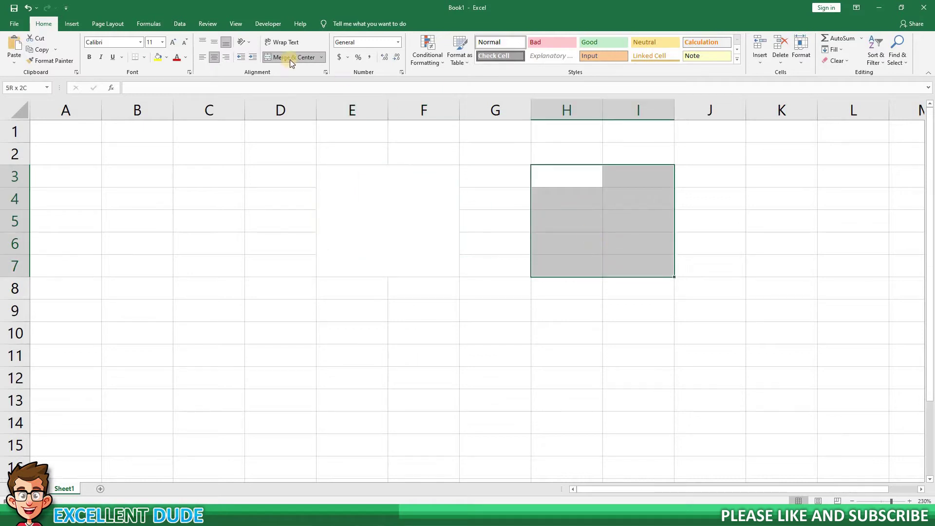
key("F4")
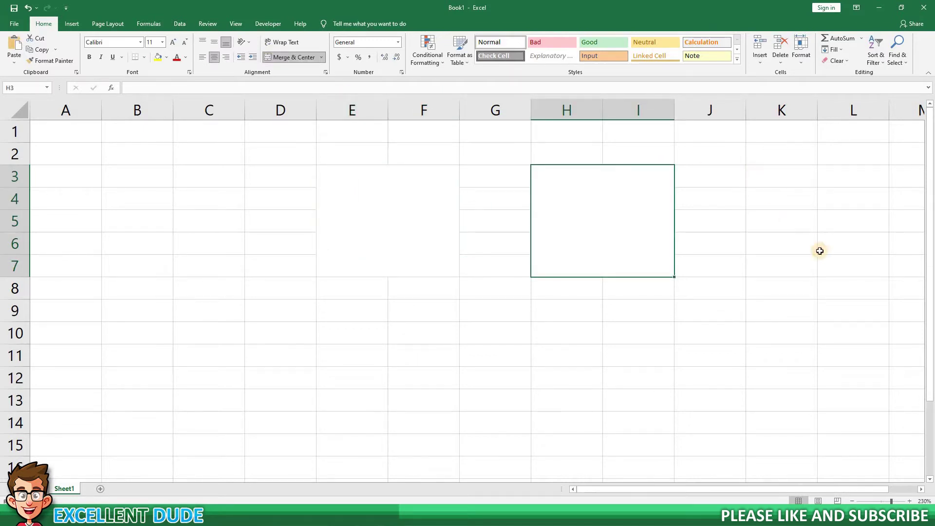
left_click_drag(760, 173, 828, 256)
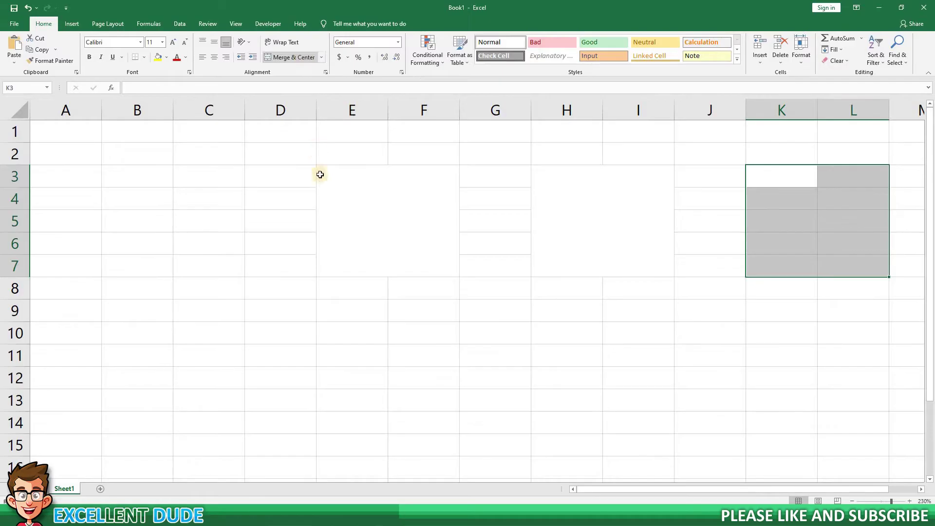
key("F4")
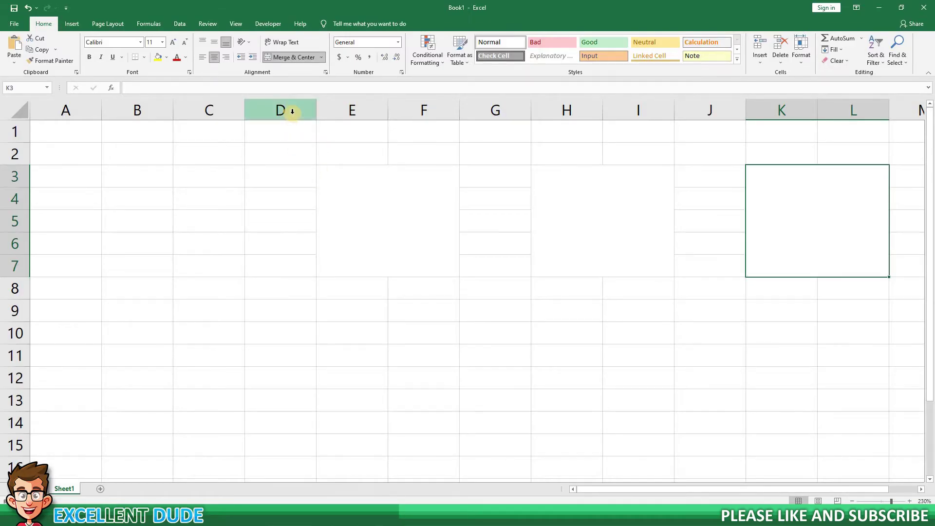
Step: Set the three merged reel blocks to font size 48
left_click(450, 193)
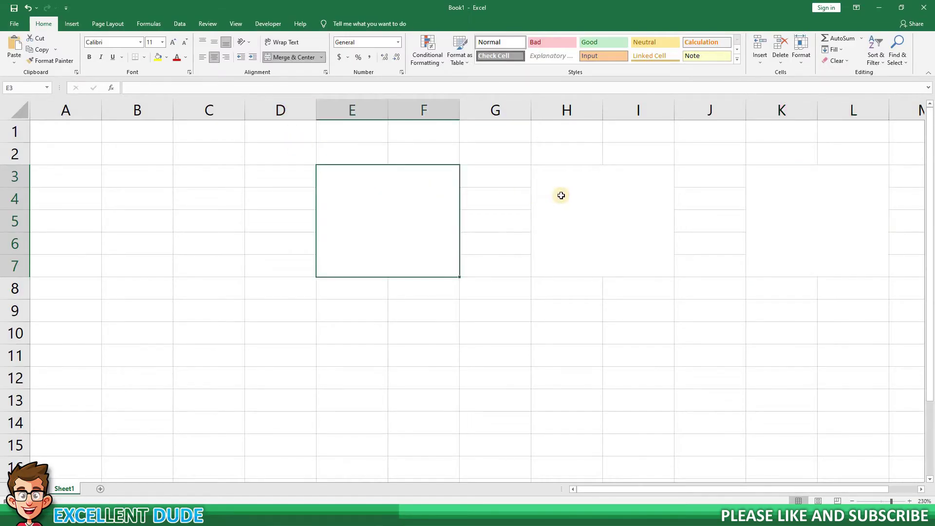
left_click(560, 197, "ctrl")
left_click(753, 194, "ctrl")
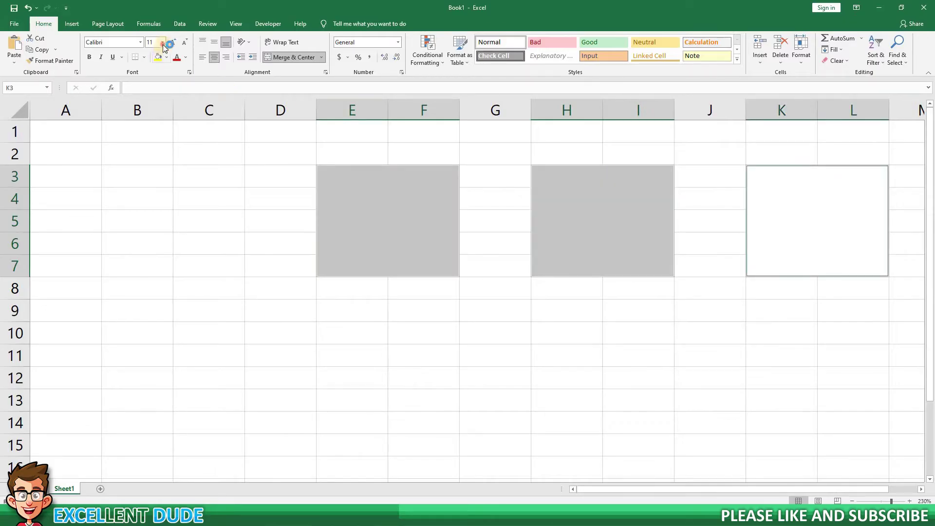
left_click(162, 42)
left_click(168, 178)
Step: Narrow columns D, G, J and M to a column width of 3
left_click(346, 157)
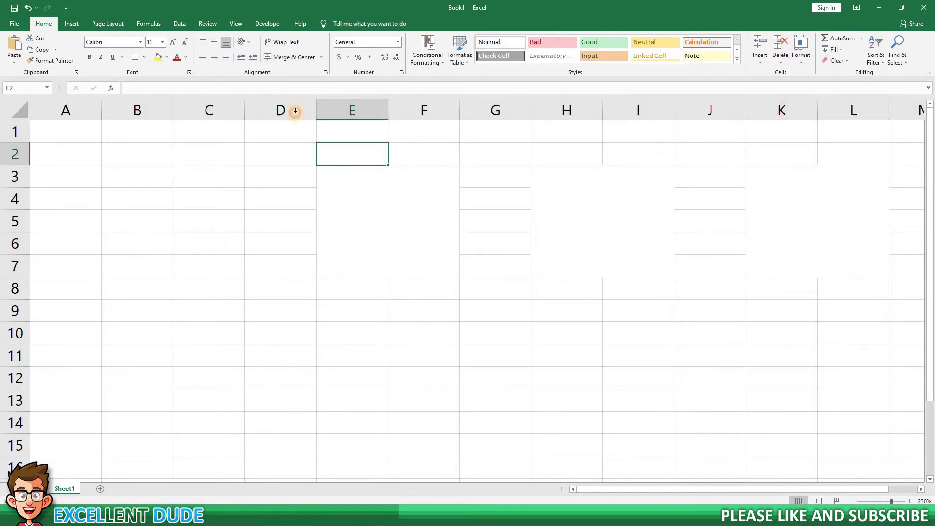
left_click(295, 111)
left_click(490, 116, "ctrl")
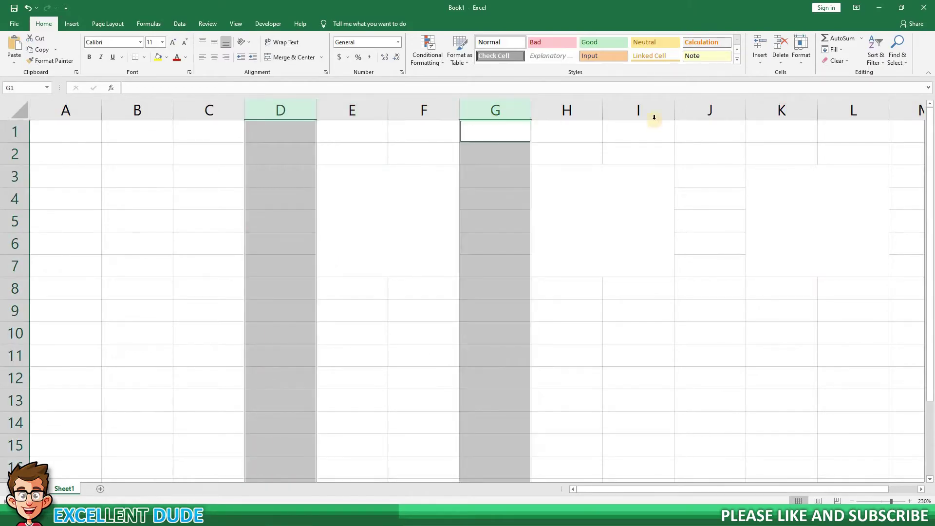
left_click(701, 117, "ctrl")
left_click(899, 115, "ctrl")
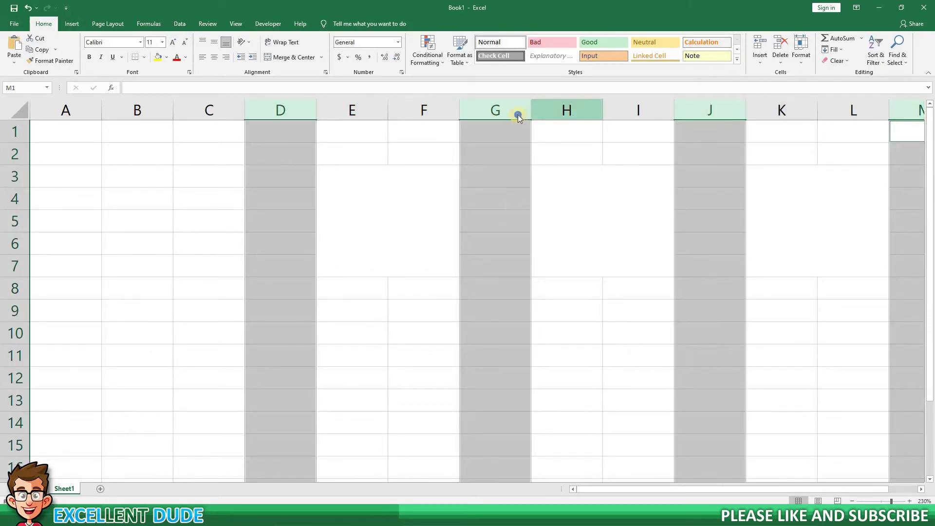
right_click(518, 117)
left_click(563, 229)
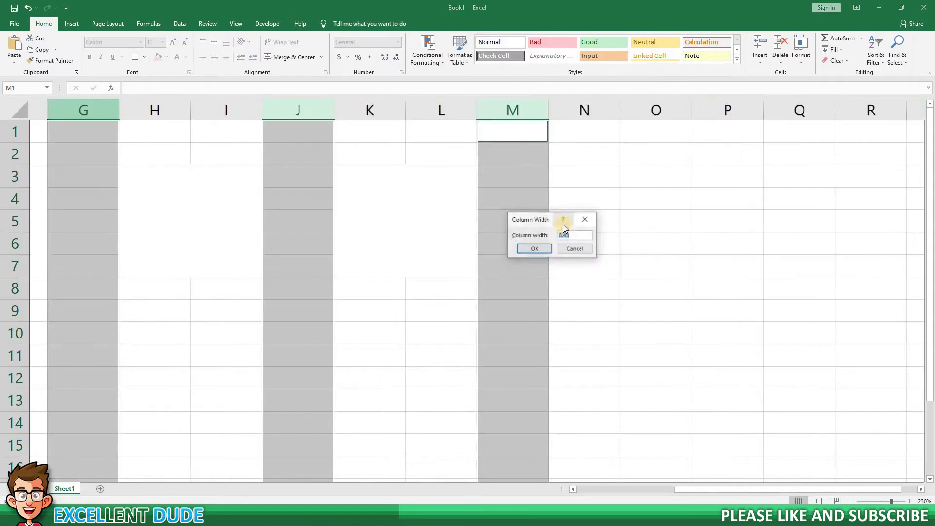
type("3")
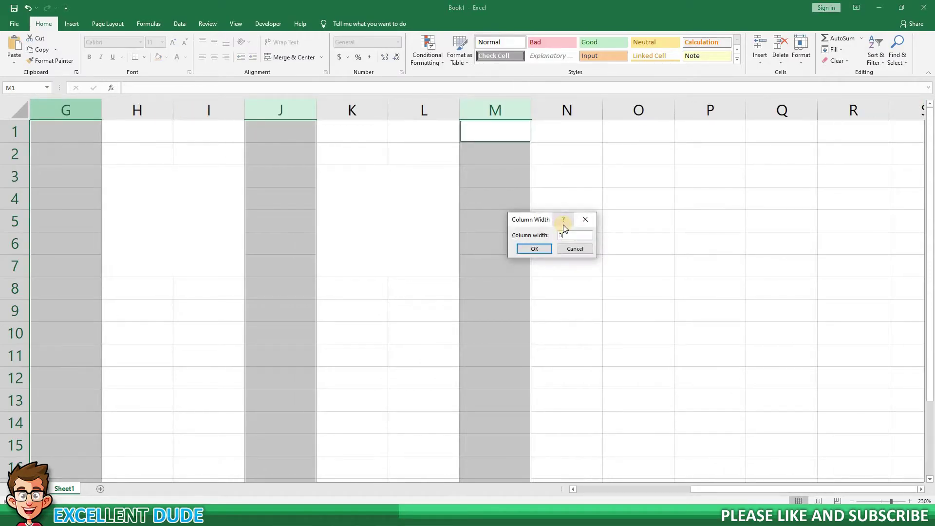
left_click(549, 248)
left_click_drag(700, 490, 596, 490)
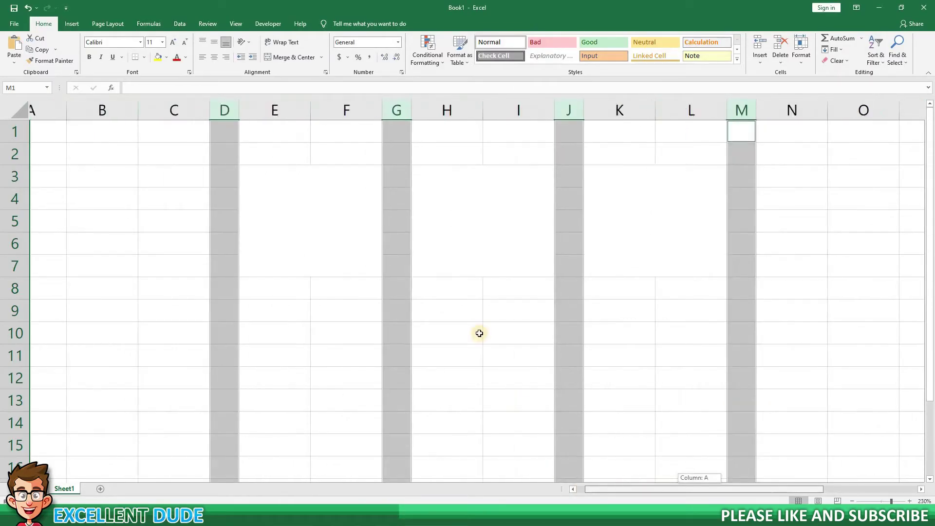
left_click(431, 266)
Step: Fill rows 2 and 8 and the D, G, J, M cells between them black
left_click(265, 152)
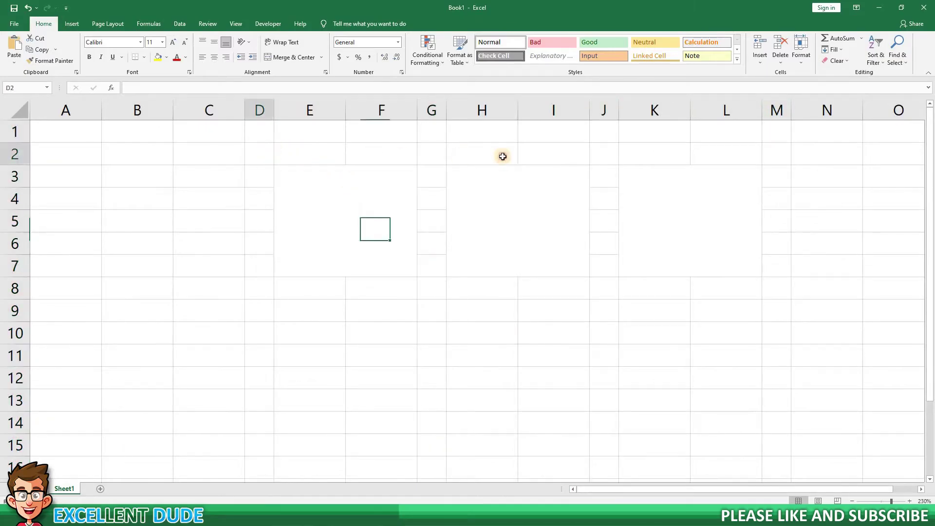
left_click_drag(502, 157, 779, 154)
left_click_drag(271, 290, 779, 288)
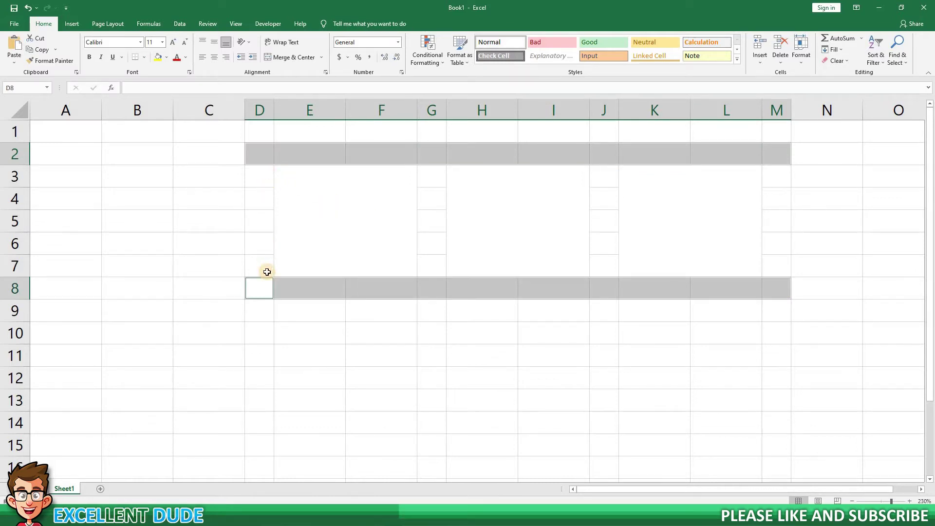
left_click_drag(260, 176, 267, 272)
left_click_drag(432, 177, 436, 257)
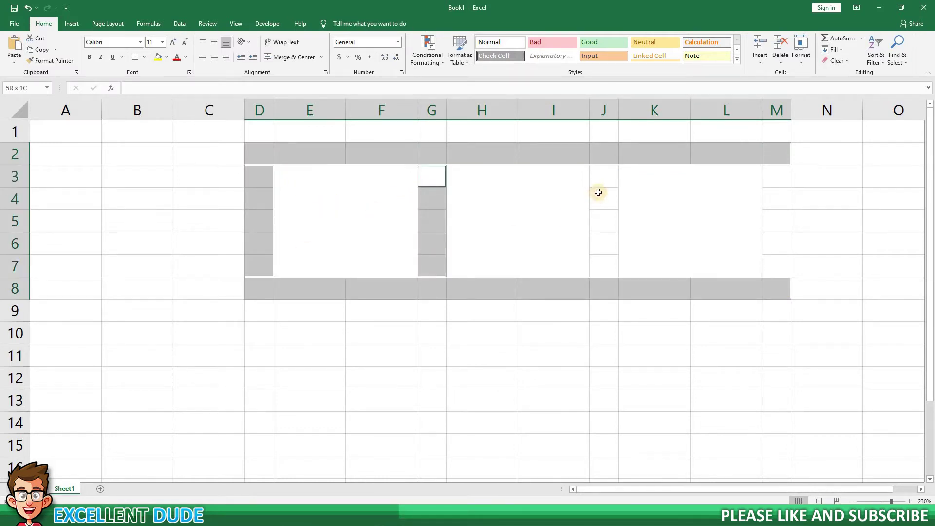
left_click_drag(601, 176, 606, 268)
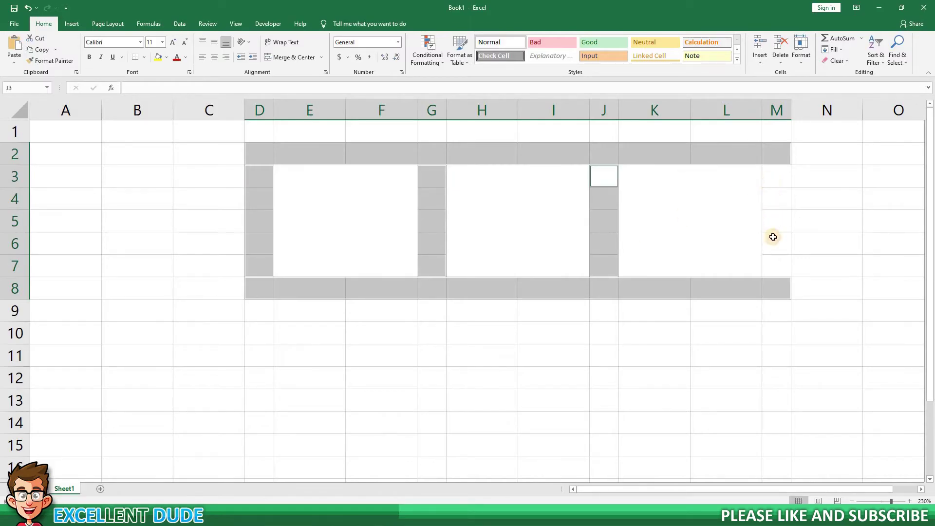
left_click_drag(776, 177, 775, 269)
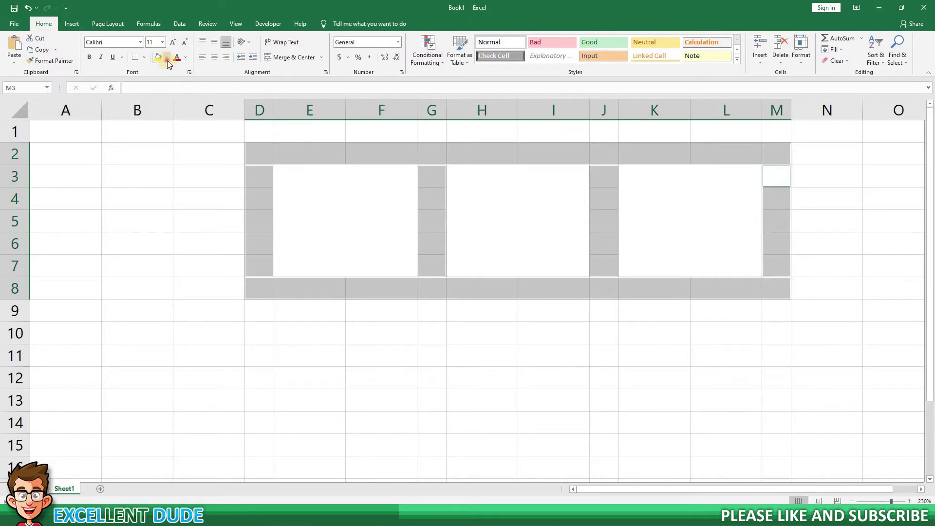
left_click(166, 76)
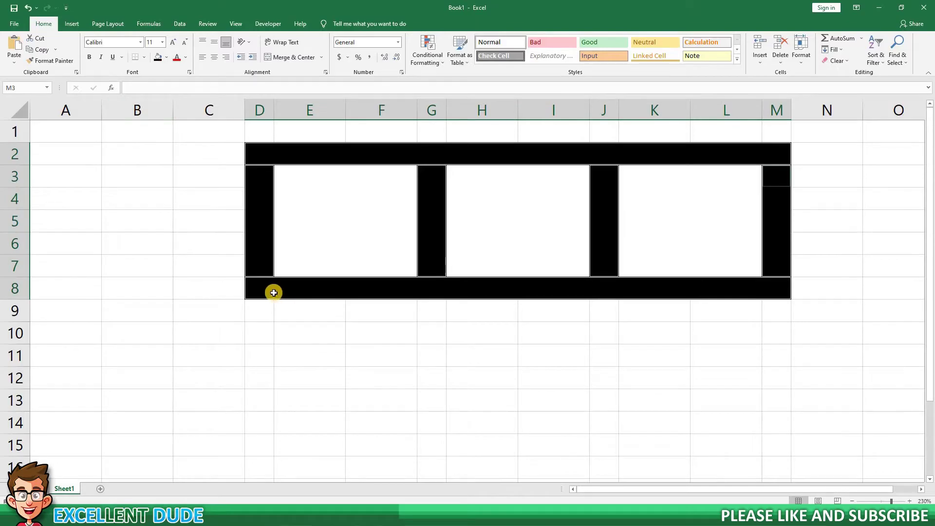
left_click(294, 322)
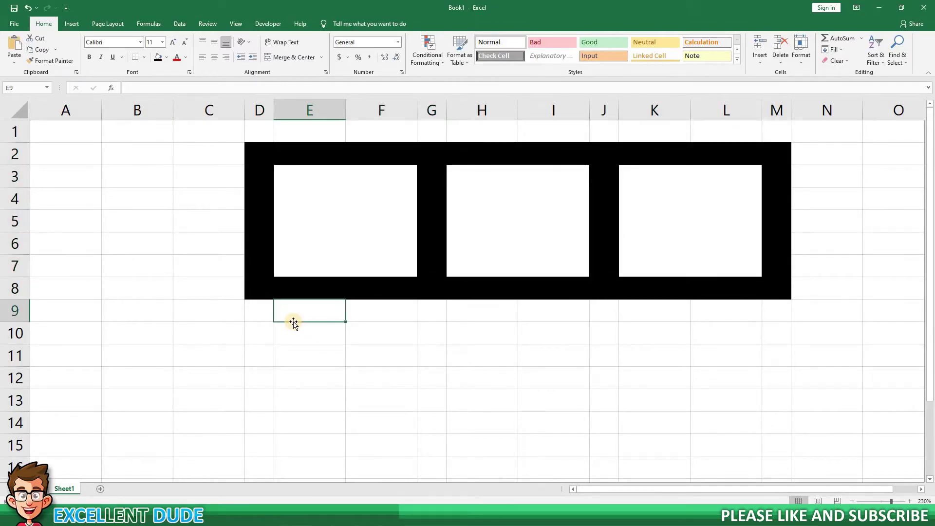
Step: Center columns A and B and fill A1:A10 with the series 1 to 10
left_click(77, 135)
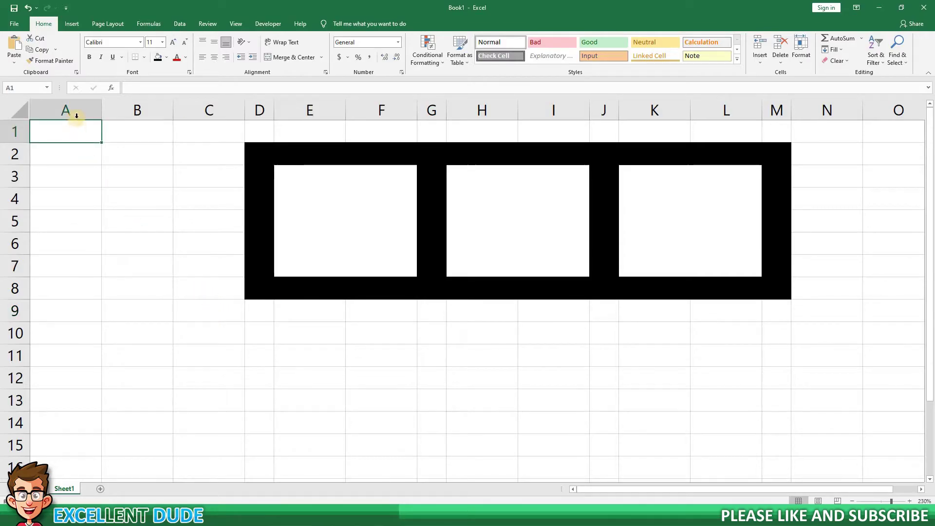
left_click_drag(66, 110, 137, 110)
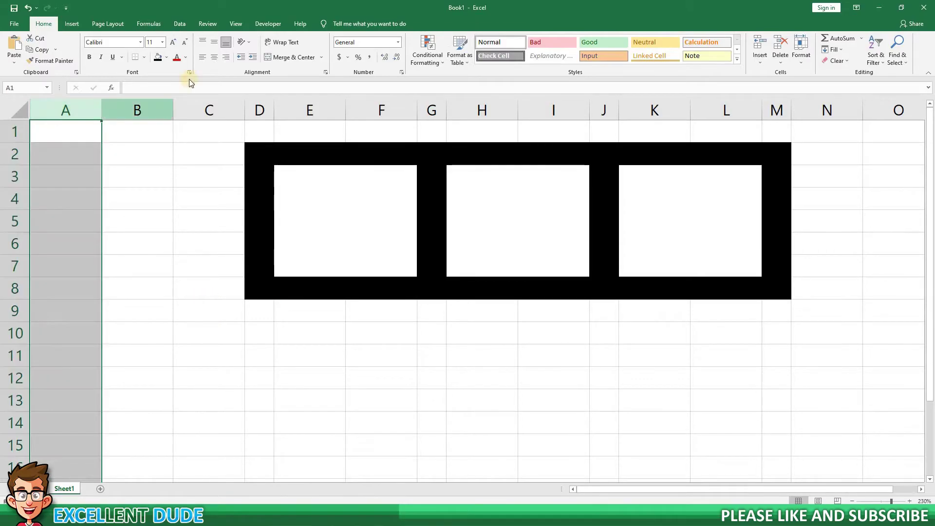
left_click(214, 57)
left_click(84, 132)
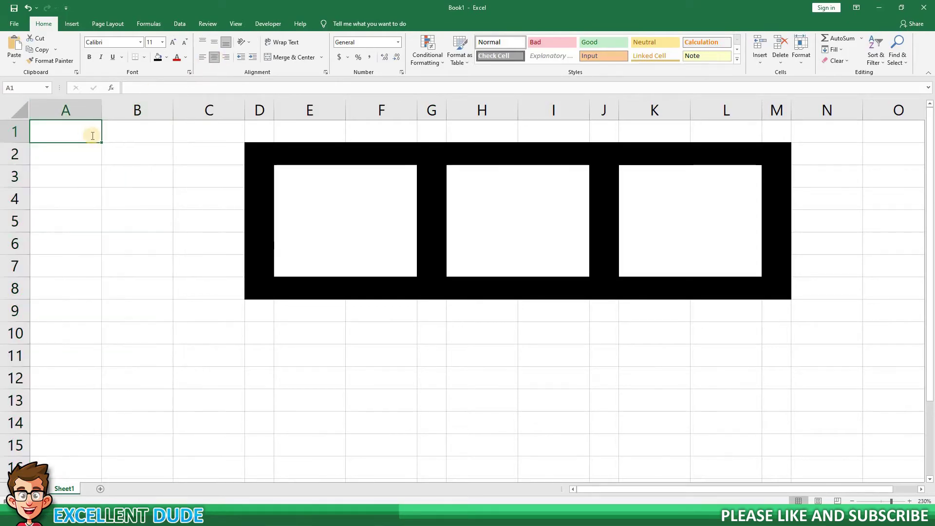
type("1")
key("Return")
type("2")
key("Return")
type("3")
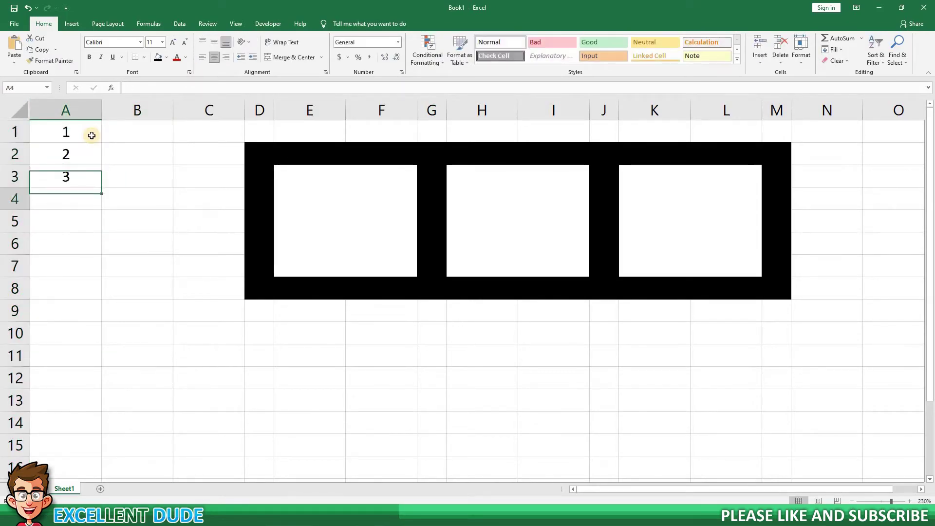
key("Return")
key("ctrl+Home")
left_click(88, 180, "shift")
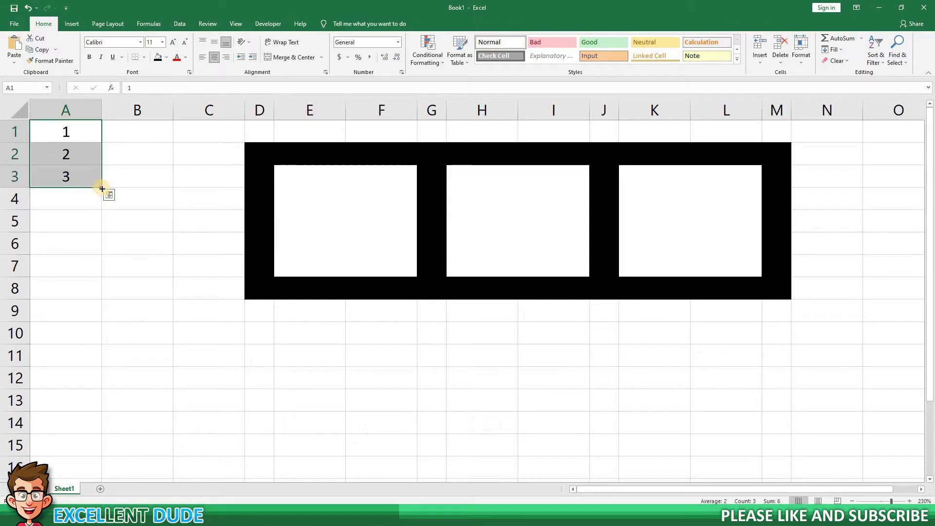
left_click_drag(102, 188, 97, 341)
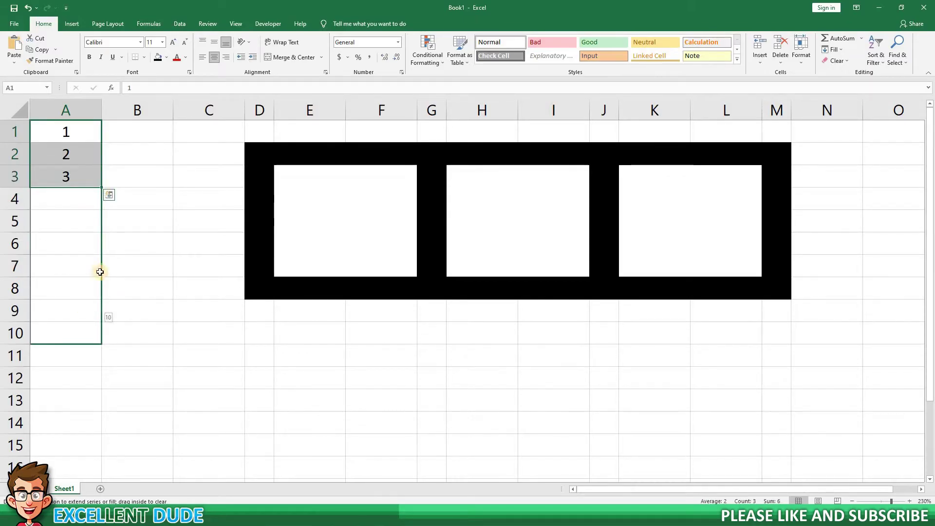
left_click(126, 242)
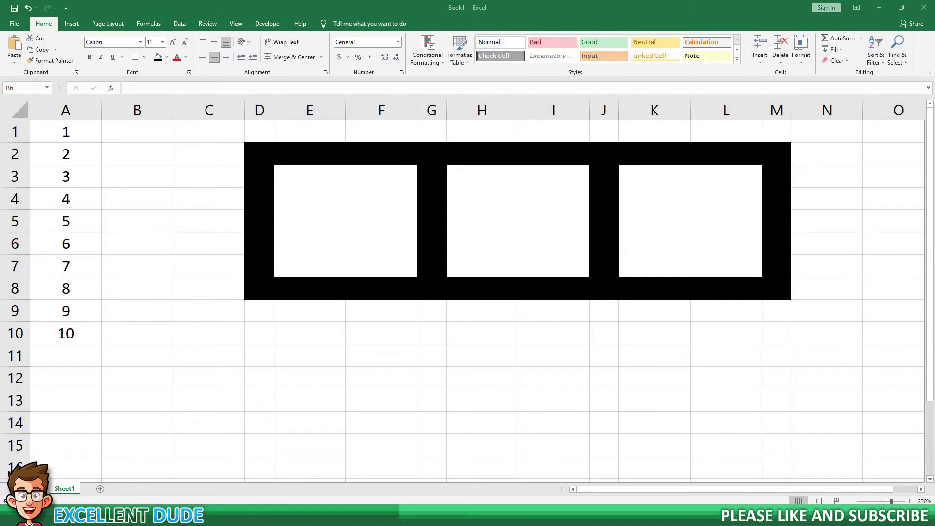
Step: Paste the Wingdings symbols into B1:B10 beside the numbers
left_click(137, 129)
key("ctrl+v")
left_click(145, 364)
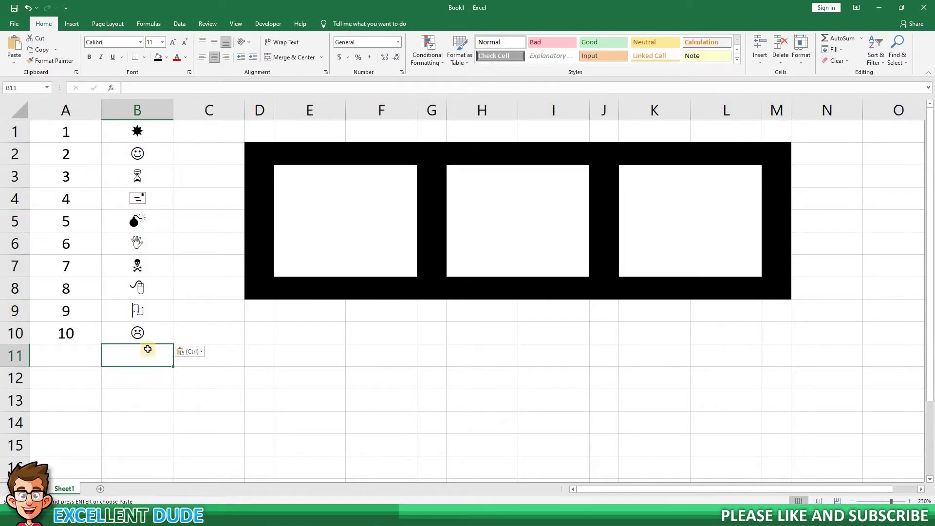
left_click(138, 155)
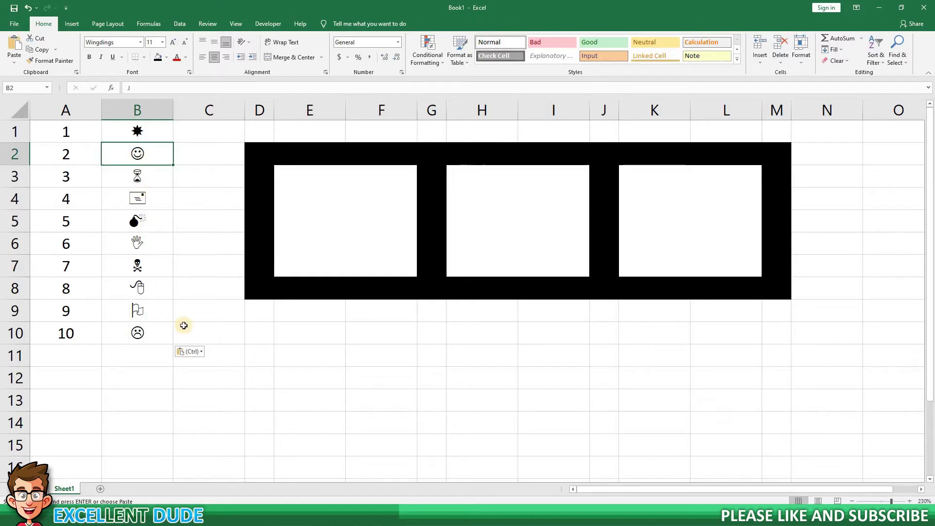
left_click(184, 325)
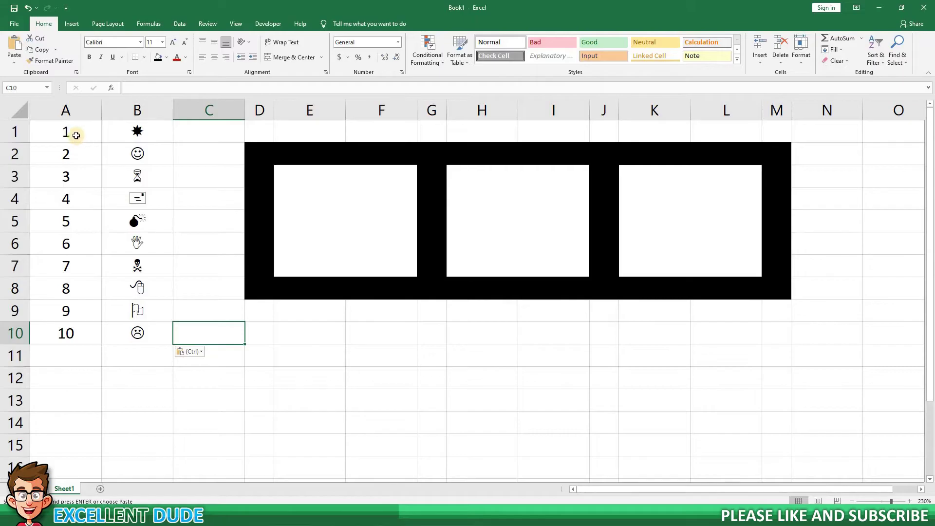
Step: Select A1:B10 and name it DrawResult in the Name Box
left_click(76, 135)
left_click_drag(117, 254, 129, 336)
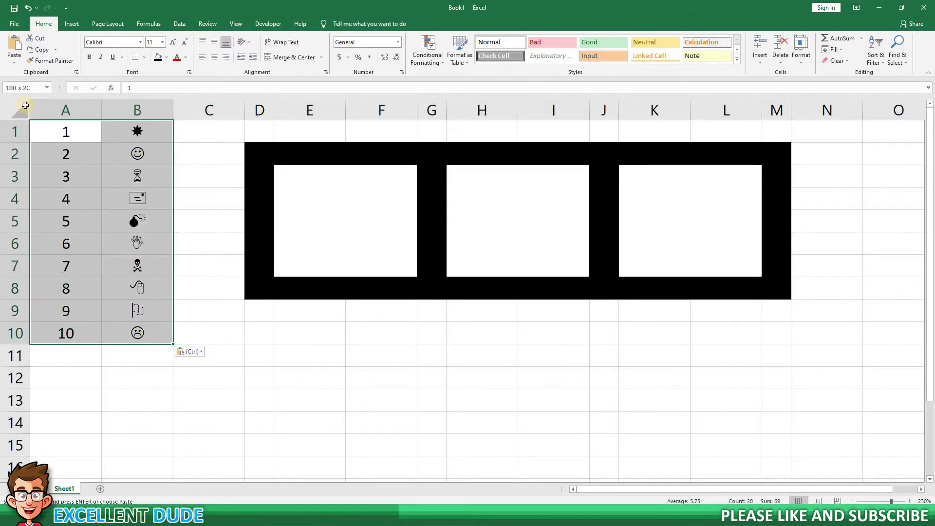
left_click(21, 88)
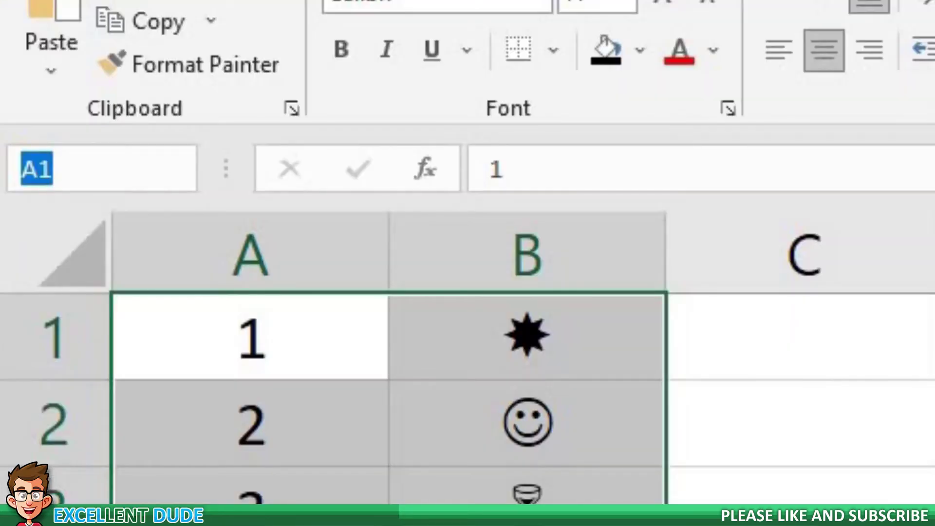
type("Draw")
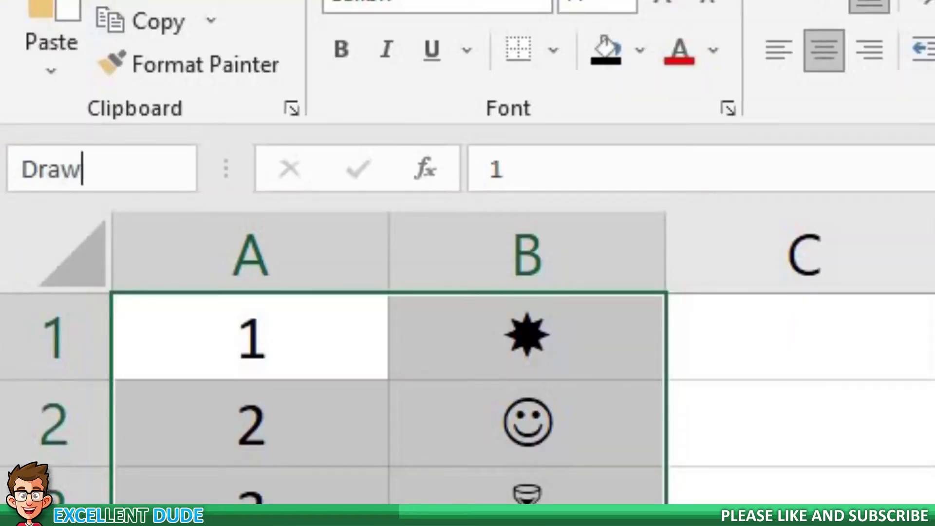
type("Result")
key("Return")
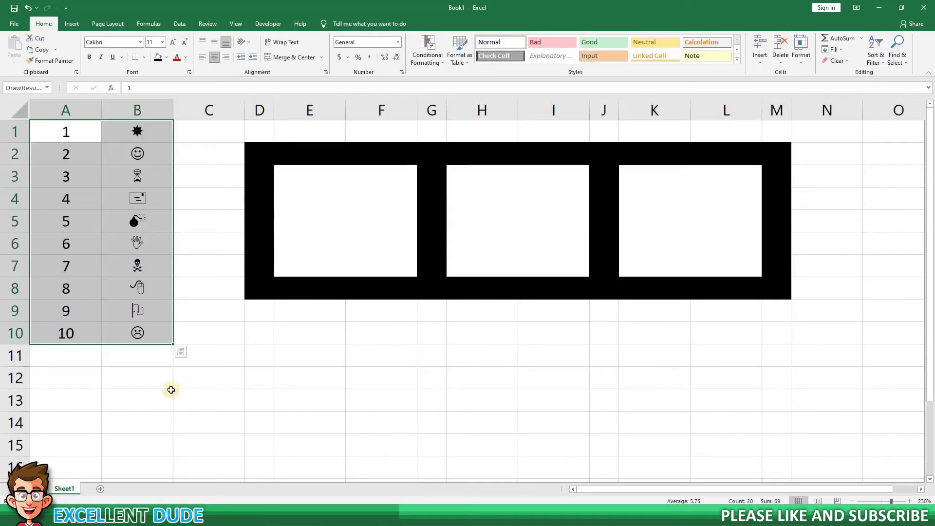
Step: Enter the label Reel 1 in A12 and Reel 2 in A13
left_click(131, 393)
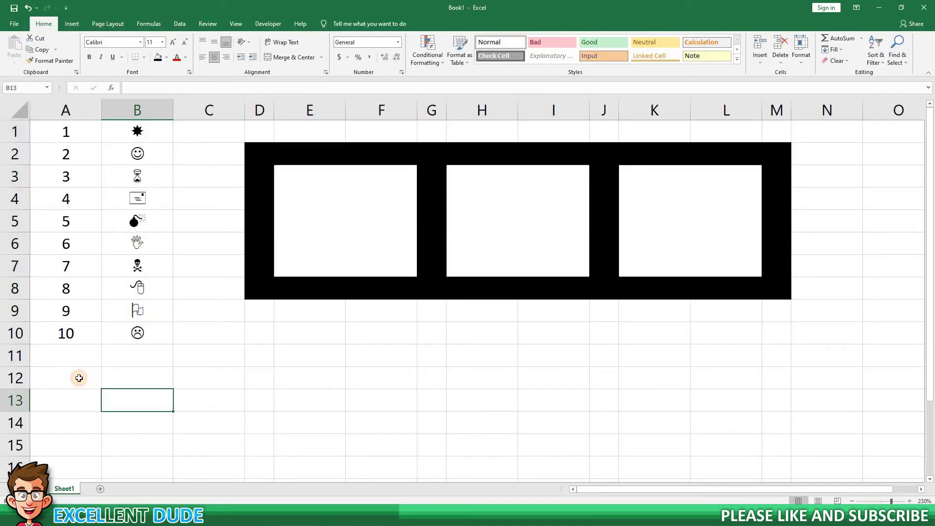
left_click(79, 378)
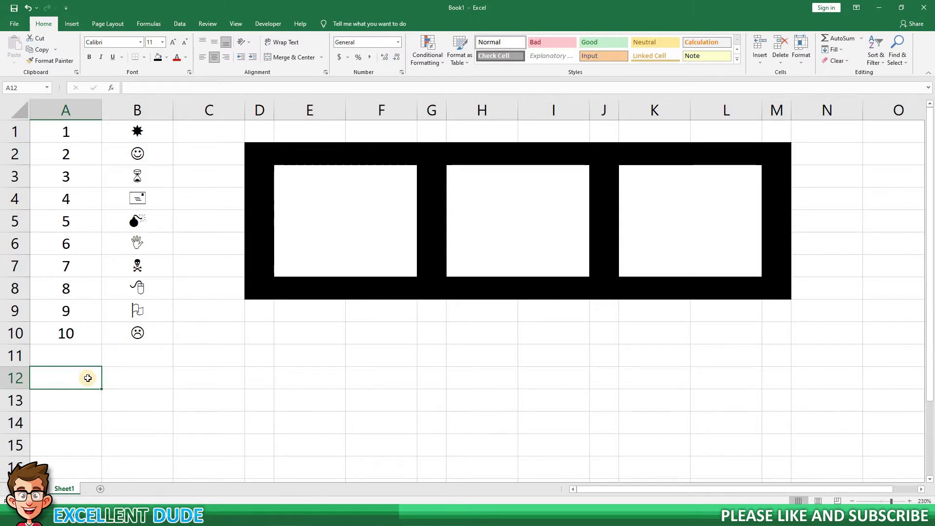
type("Reel 1")
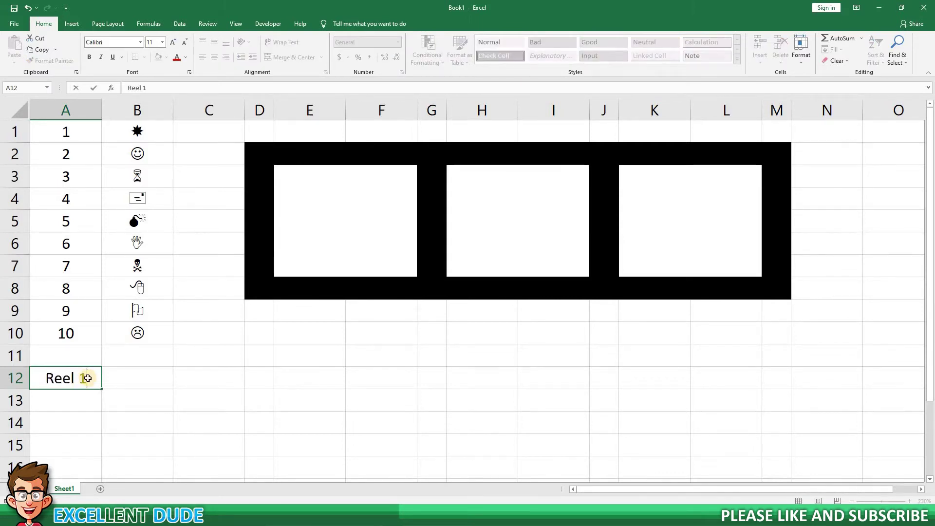
key("Return")
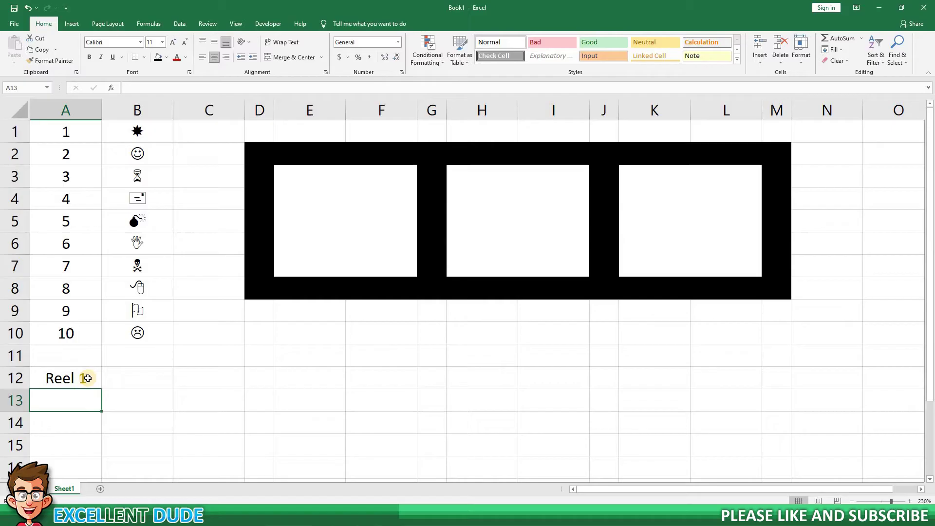
type("Reel 2")
key("Return")
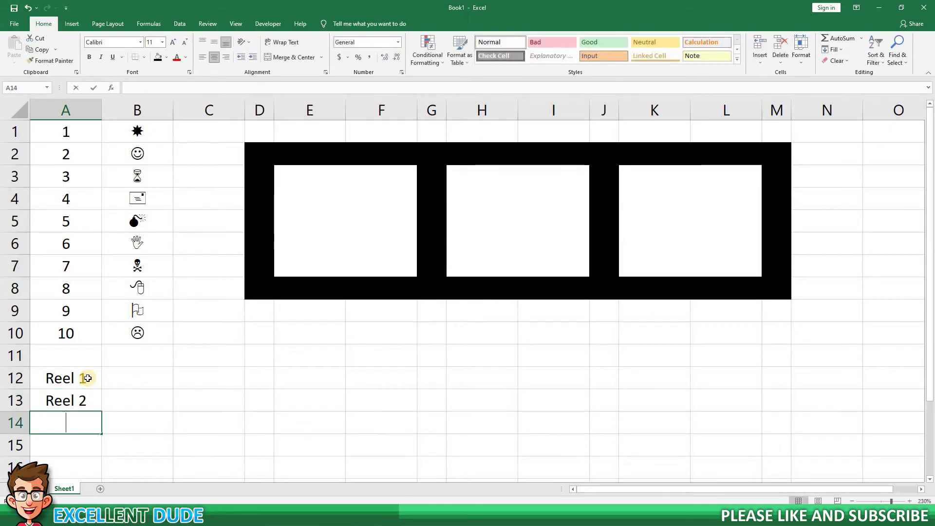
Step: Label A14 Reel 3 and enter =RANDBETWEEN(1,10) in B12
type("Reel 3")
key("Return")
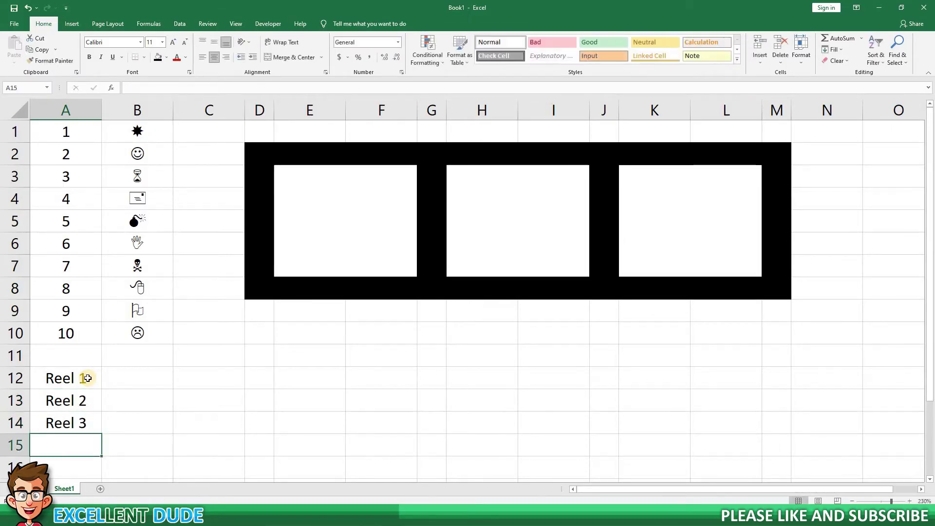
left_click(126, 380)
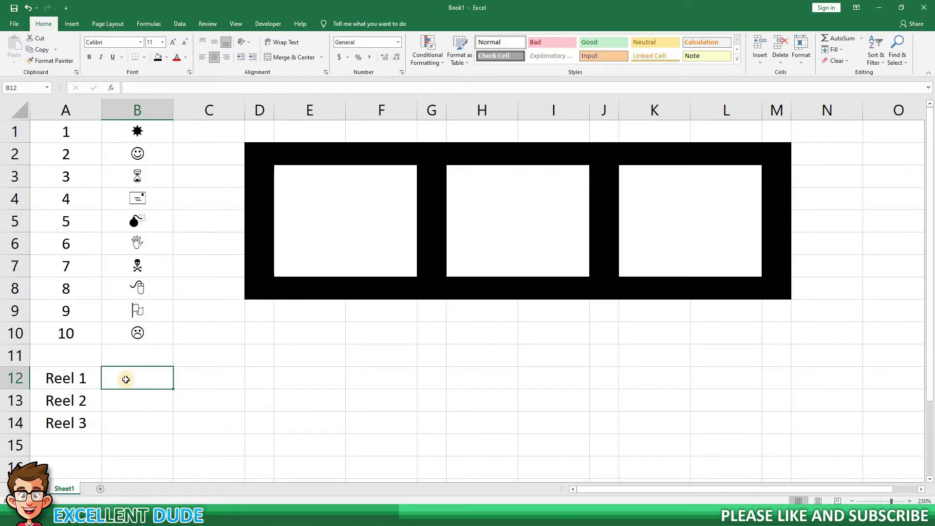
type("=")
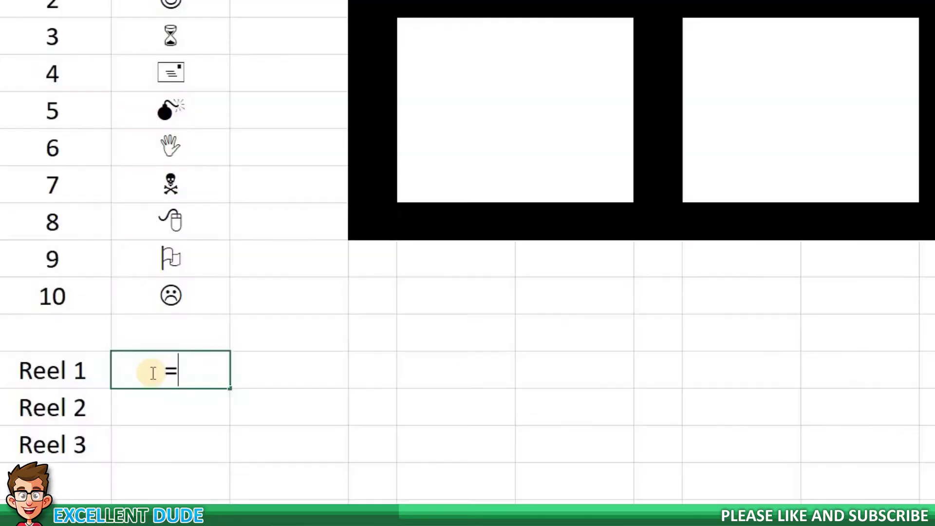
type("RA")
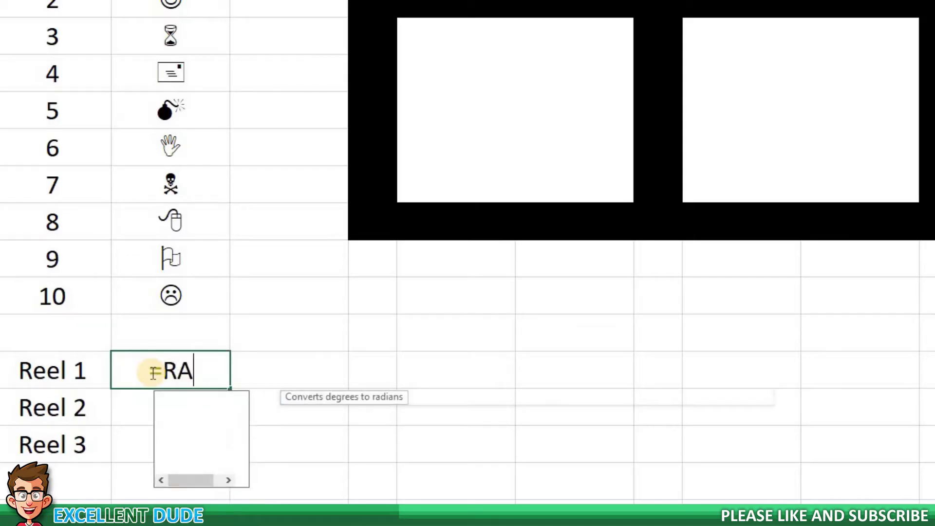
type("NDBETWEEN(")
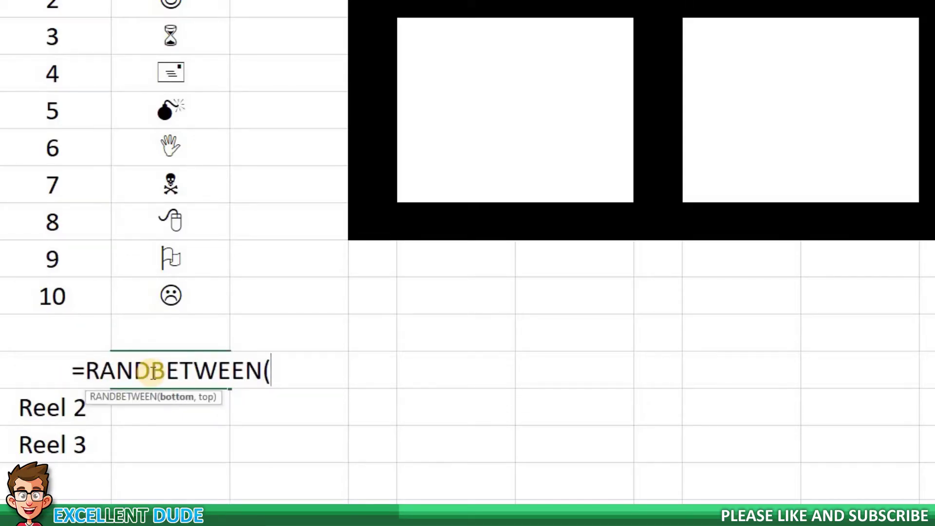
type("1")
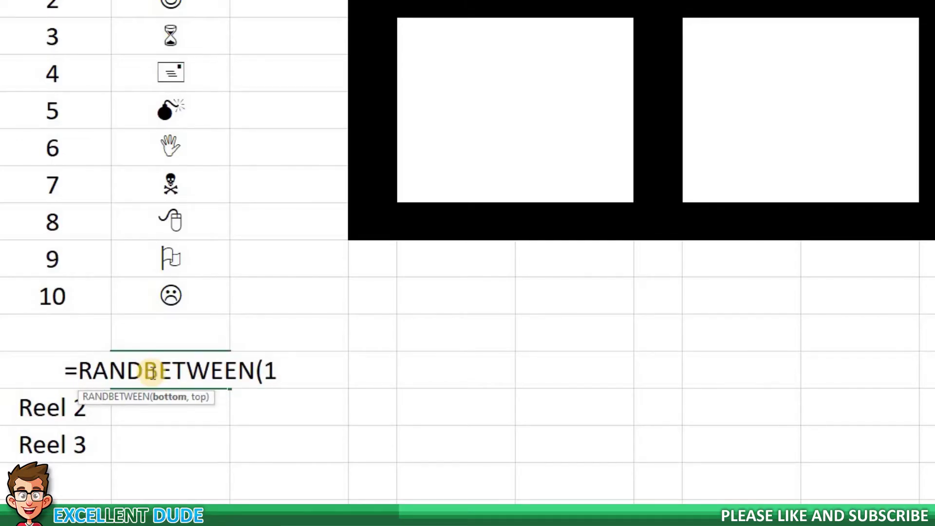
type(",")
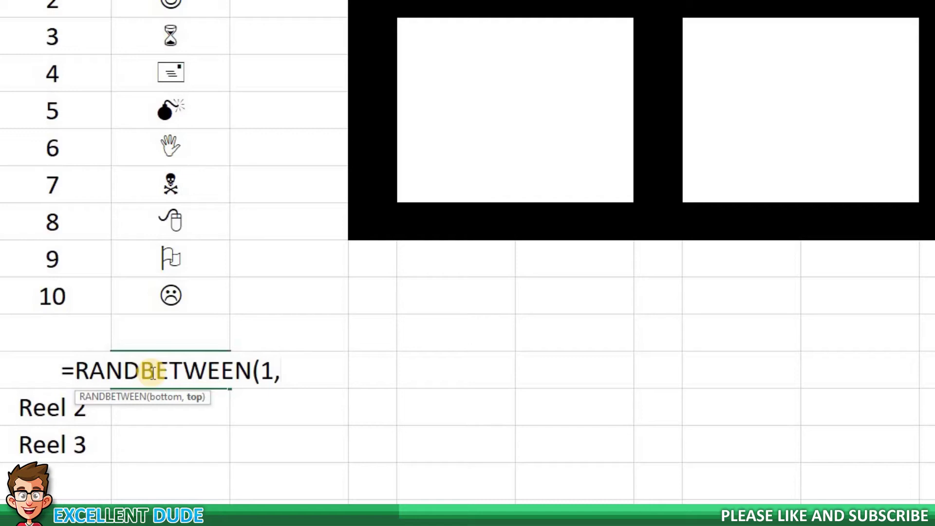
type("10")
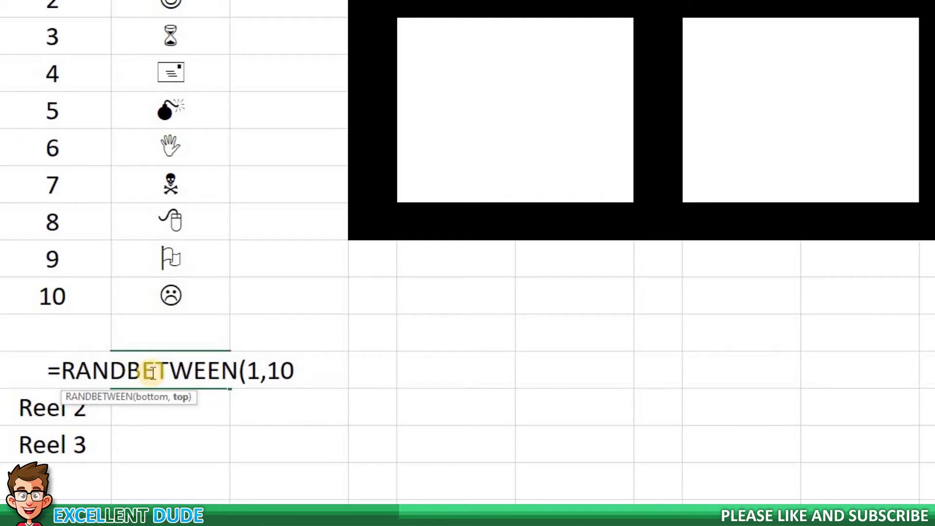
type(")")
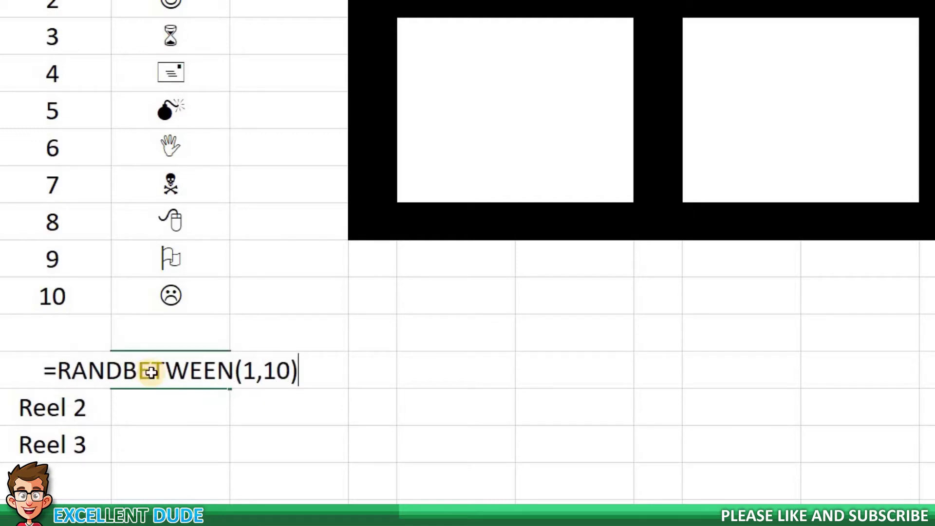
key("Return")
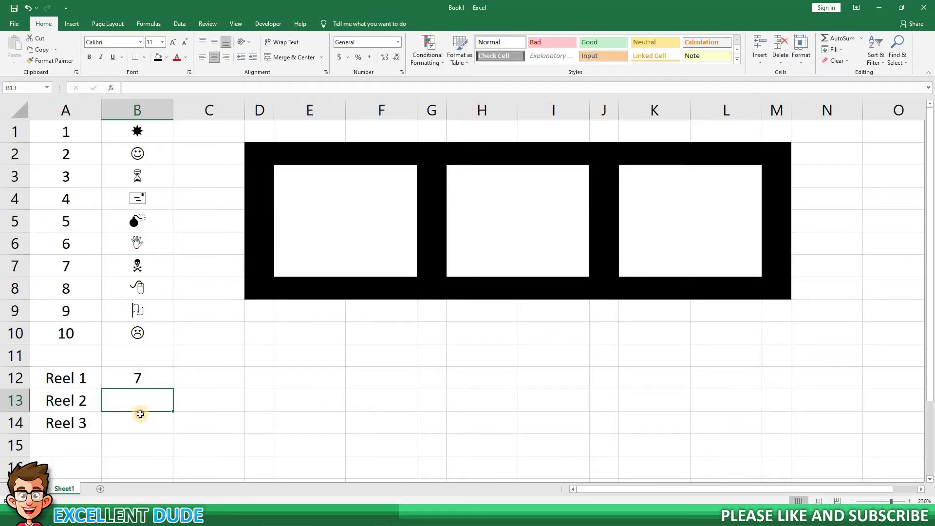
key("Return")
Step: Copy the RANDBETWEEN formula down through B14 and confirm the symbols use Wingdings
left_click(173, 386)
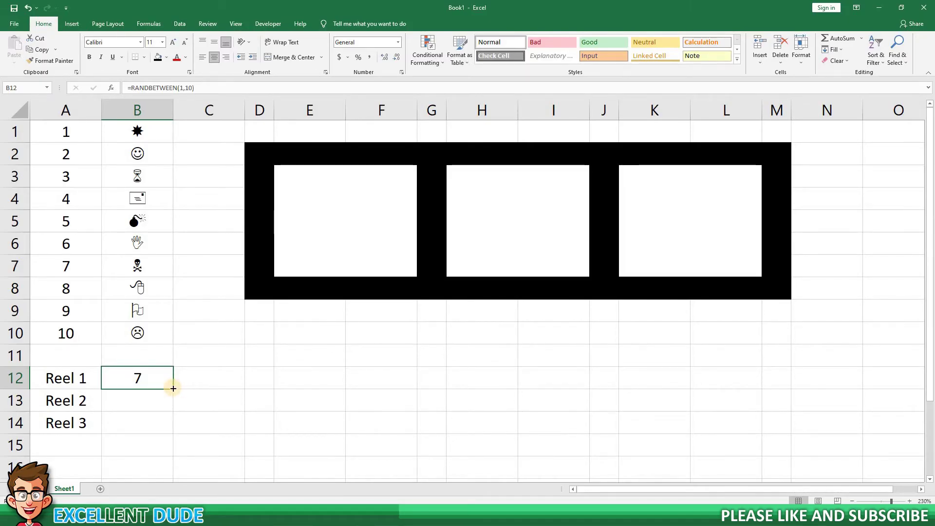
left_click_drag(173, 389, 173, 426)
left_click(203, 391)
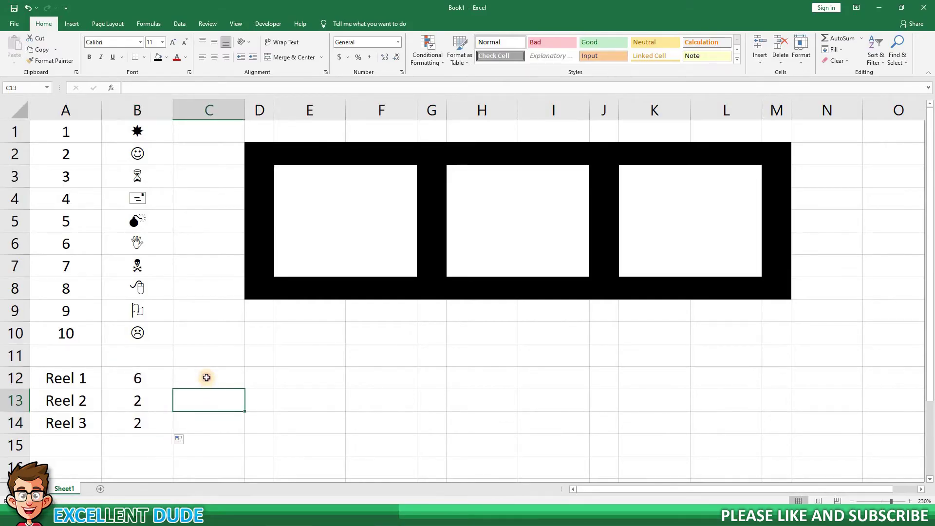
left_click(205, 378)
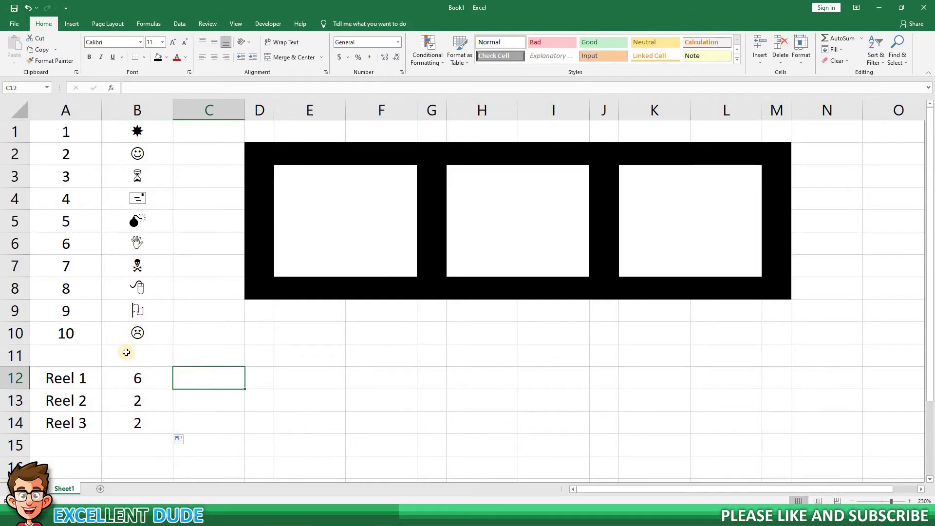
key("Left")
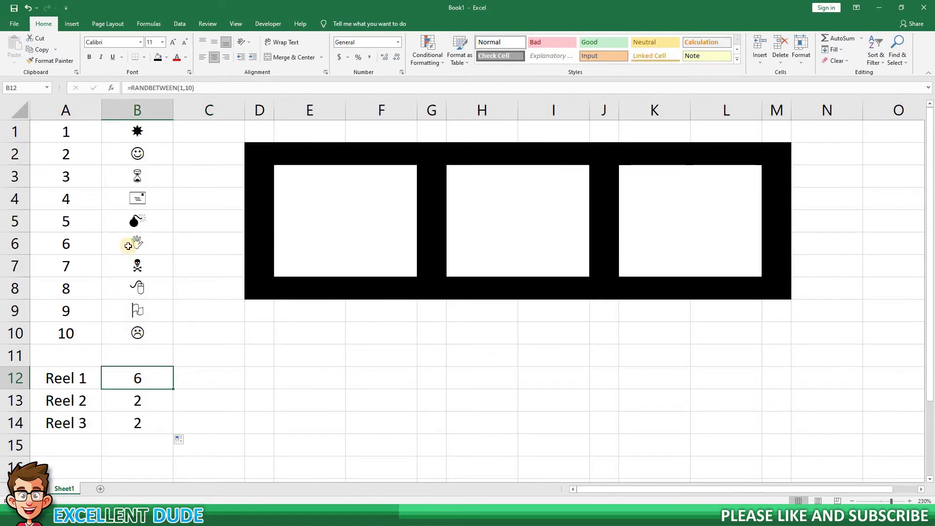
left_click(129, 248)
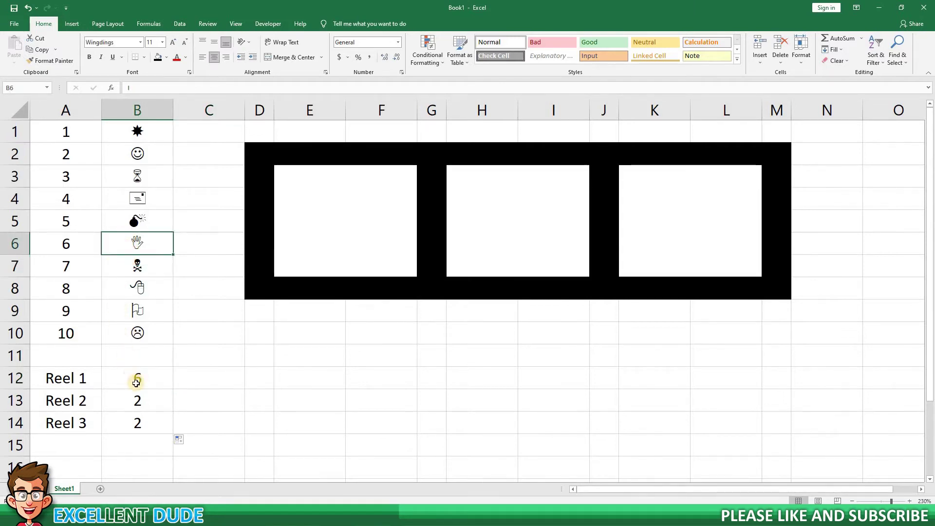
left_click(197, 381)
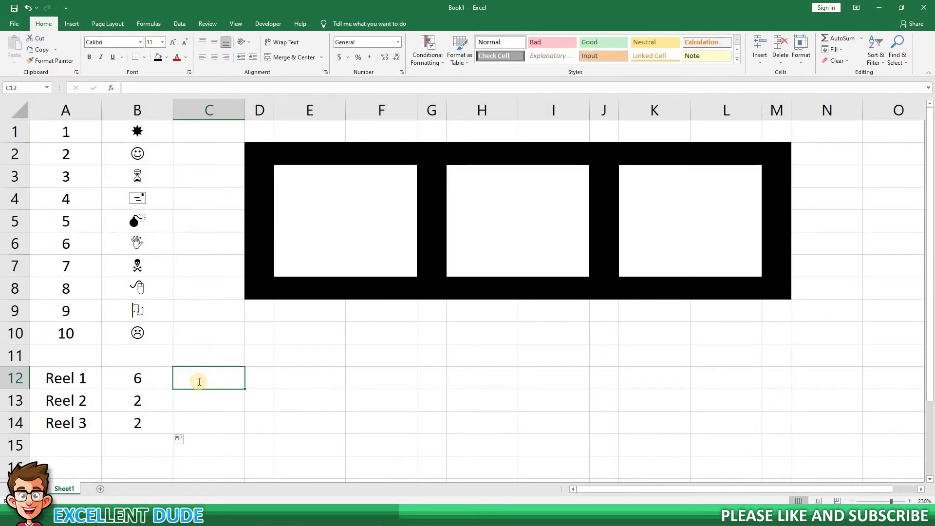
Step: Enter =VLOOKUP(B12,Drawresults,2,False) in C12 to fetch Reel 1's symbol
type("=")
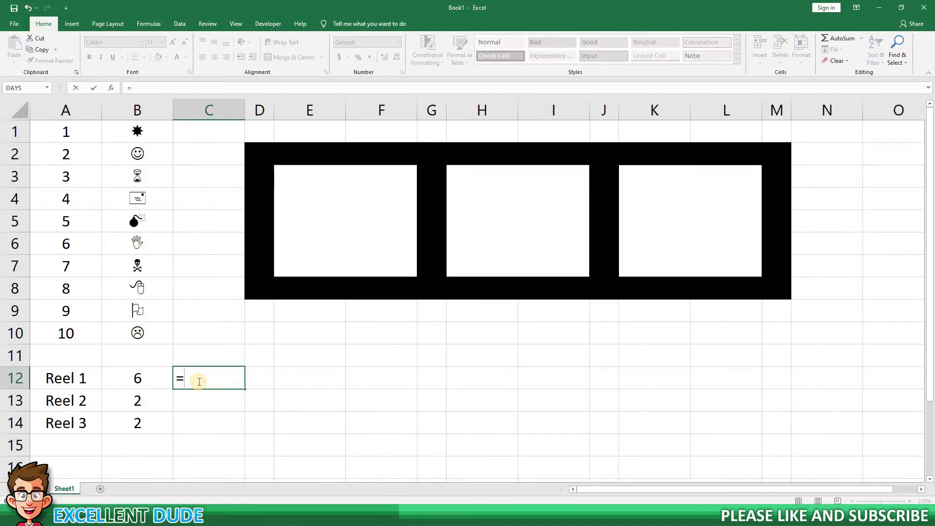
type("Vlookup")
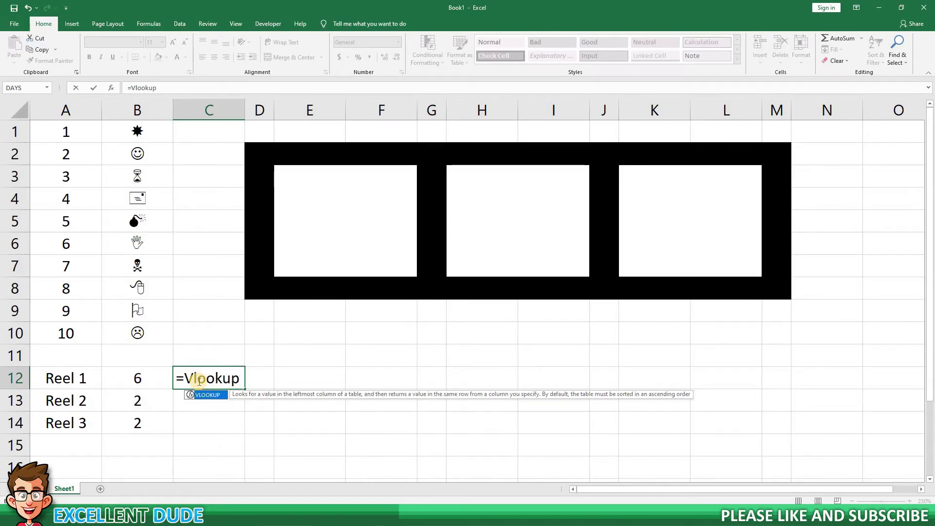
type("(")
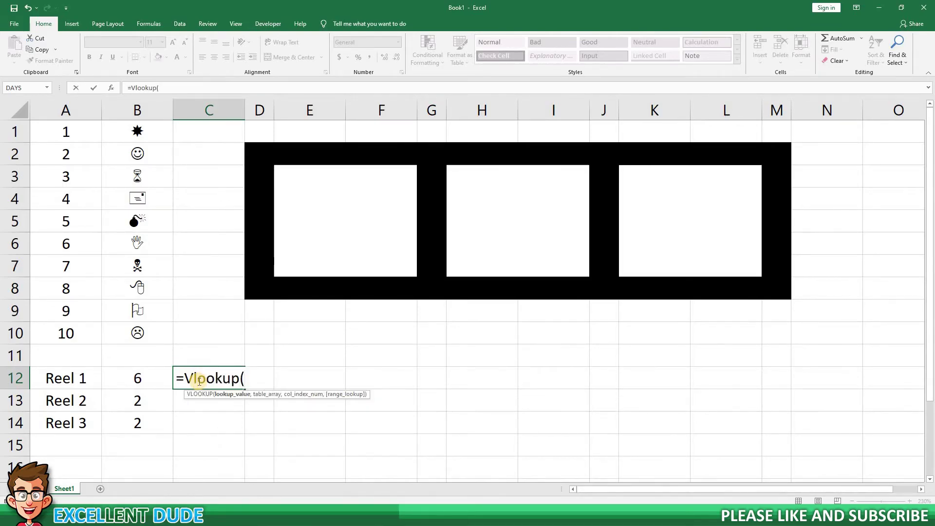
left_click(149, 377)
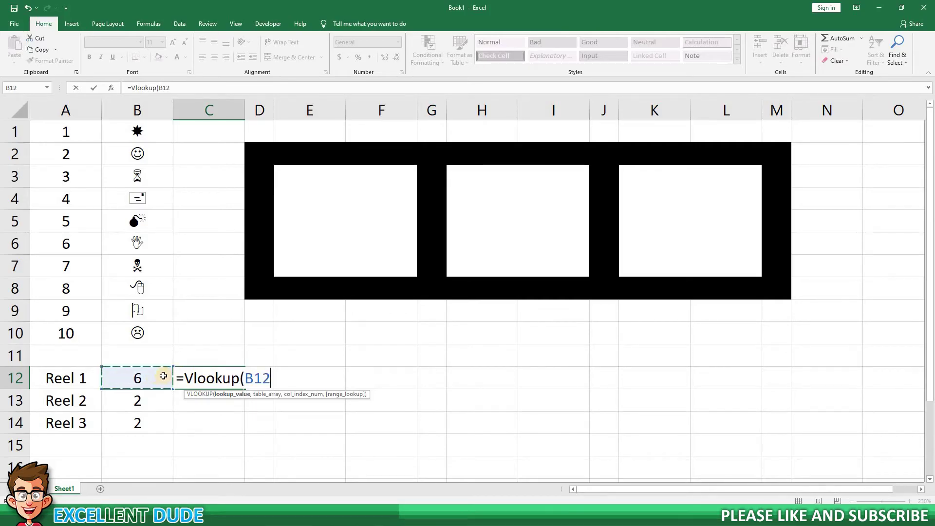
type(",")
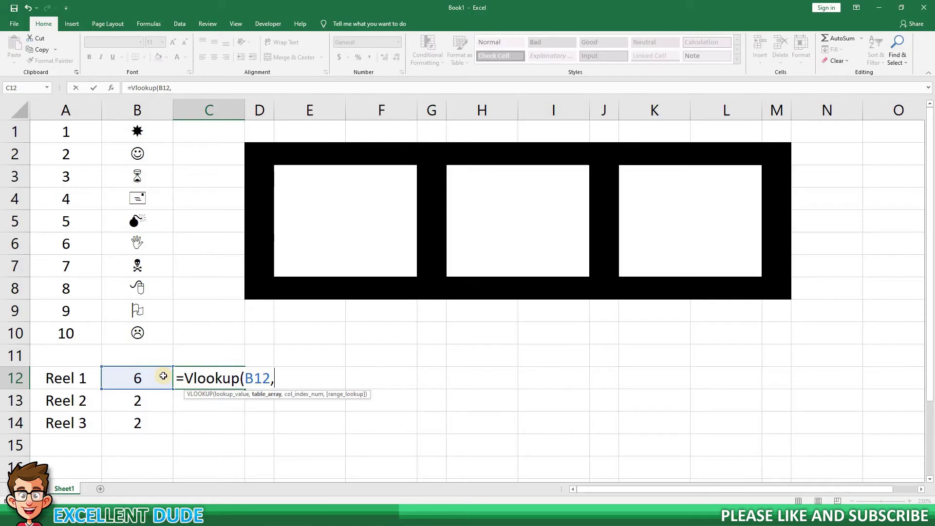
type("Dr")
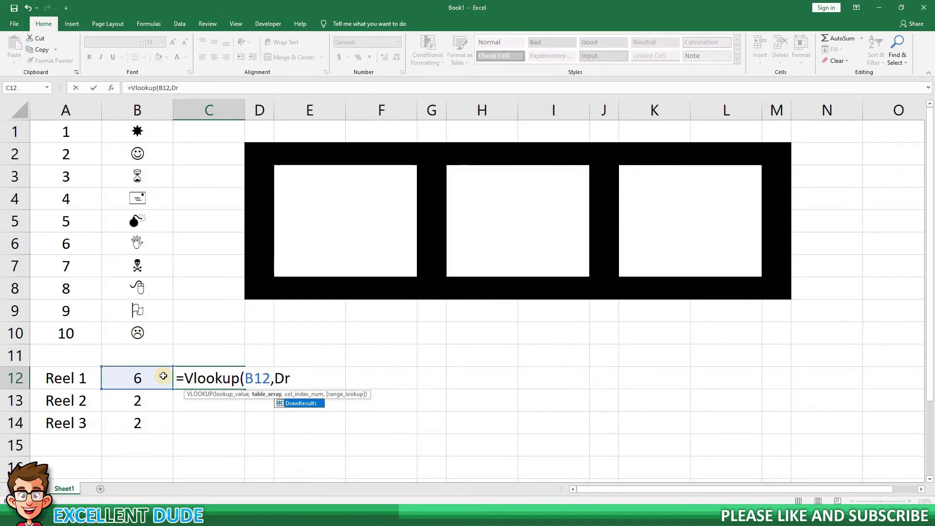
type("awresults")
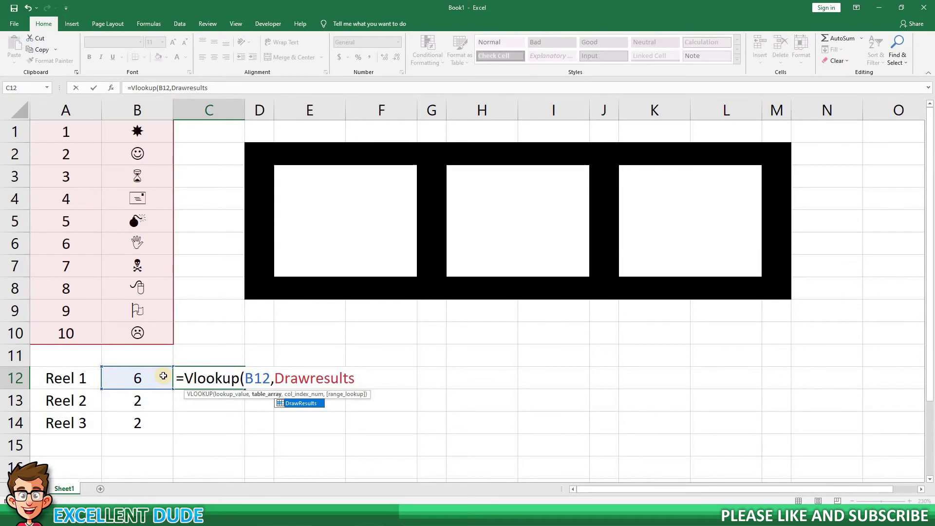
type(",2")
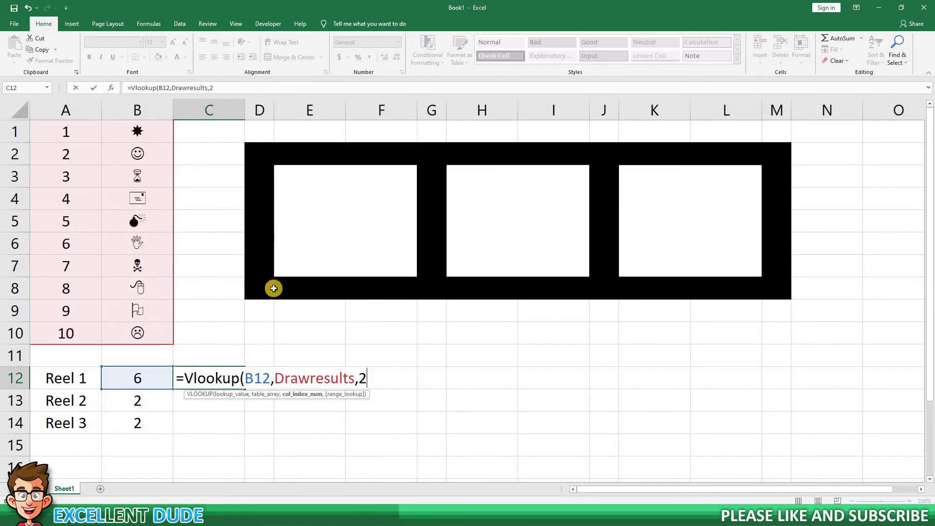
type(",")
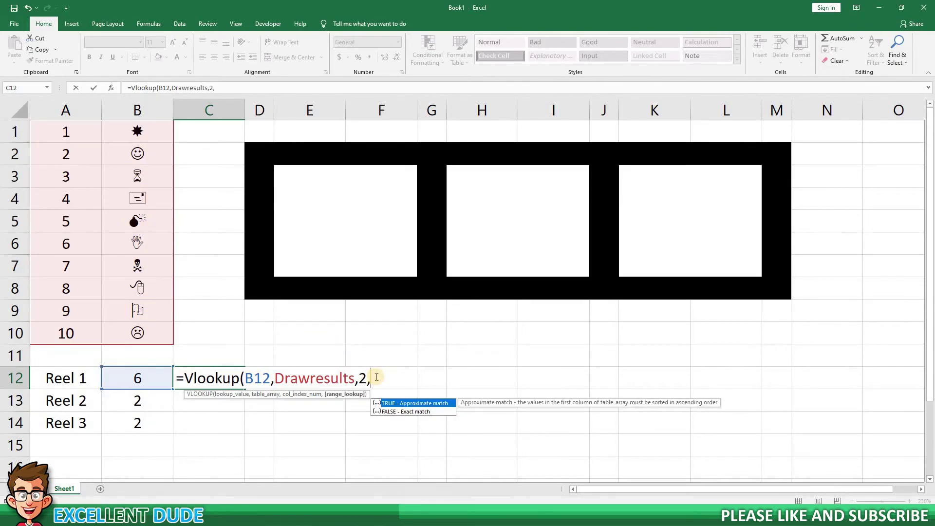
type("False)")
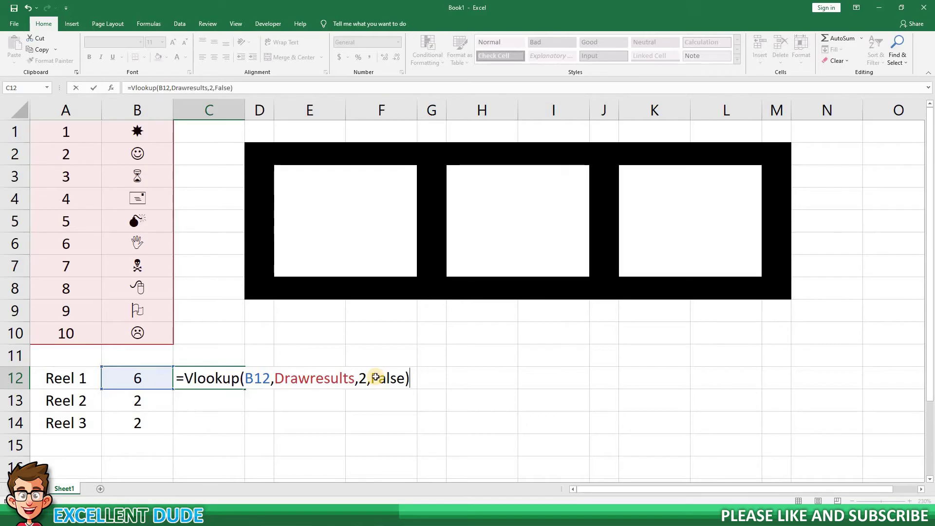
key("Return")
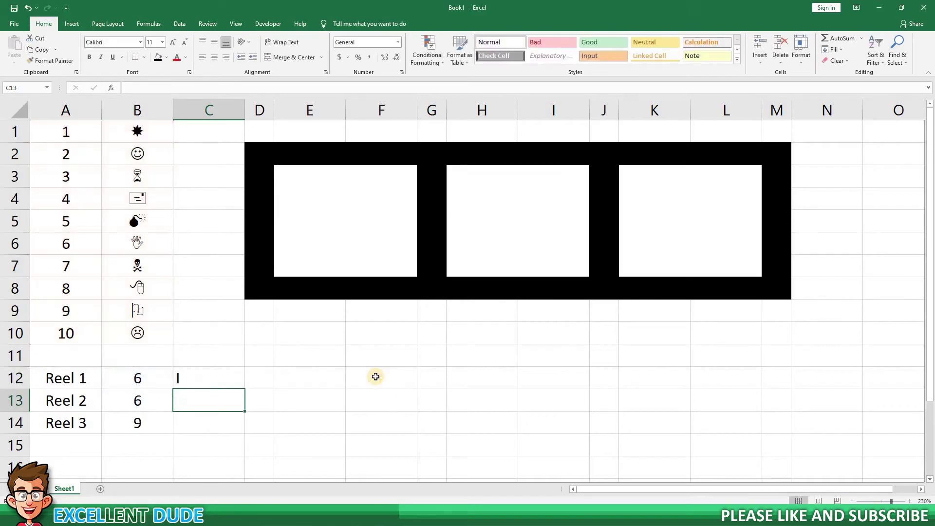
Step: Format C12 in the Wingdings font
left_click(229, 376)
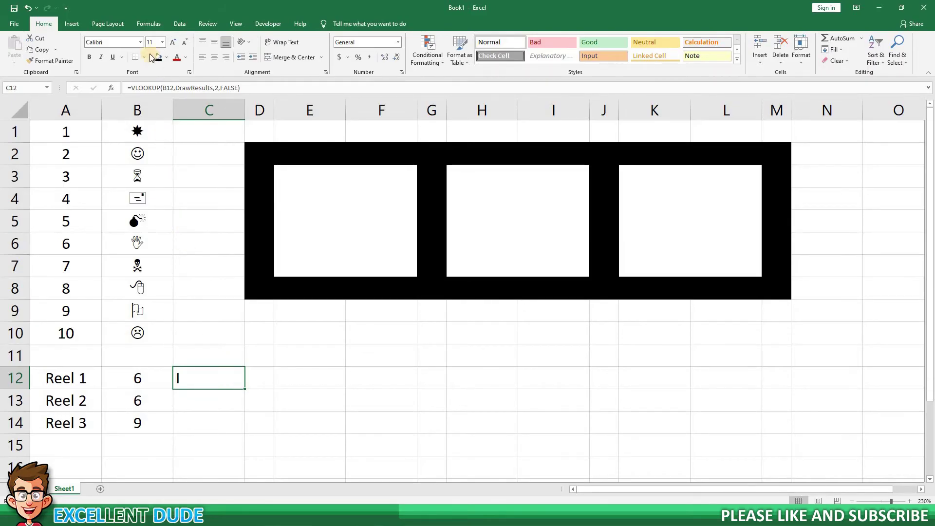
left_click(141, 42)
left_click(217, 335)
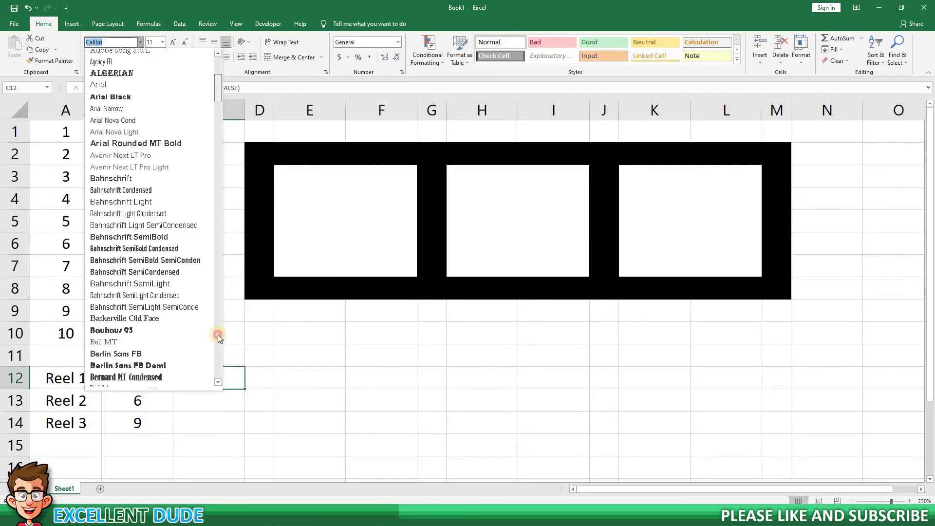
left_click_drag(218, 335, 218, 385)
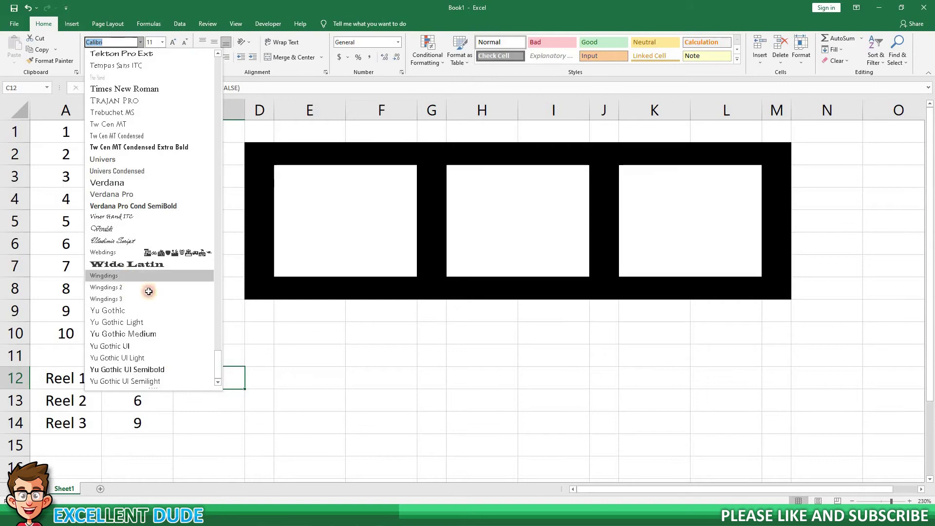
left_click(148, 276)
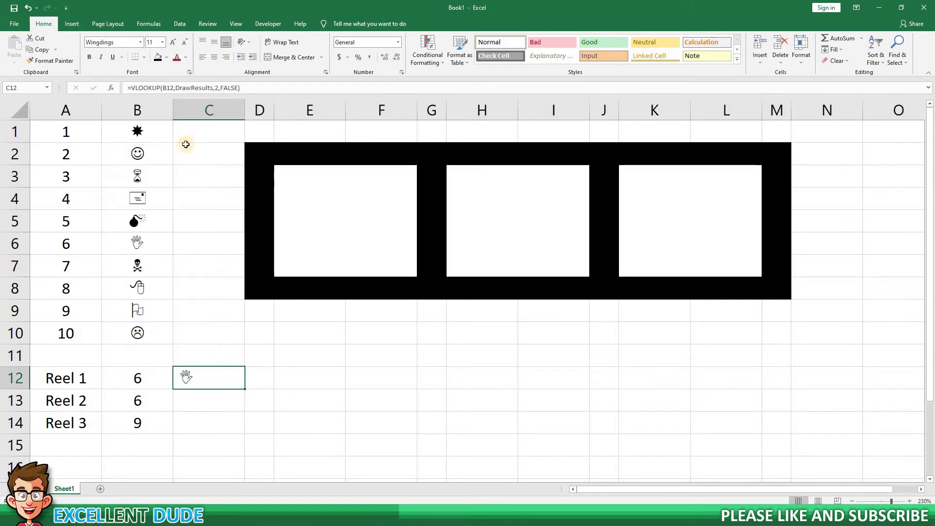
Step: Fill the lookup down to C14 and recalculate with F9 several times to test
left_click_drag(245, 389, 244, 429)
left_click(253, 397)
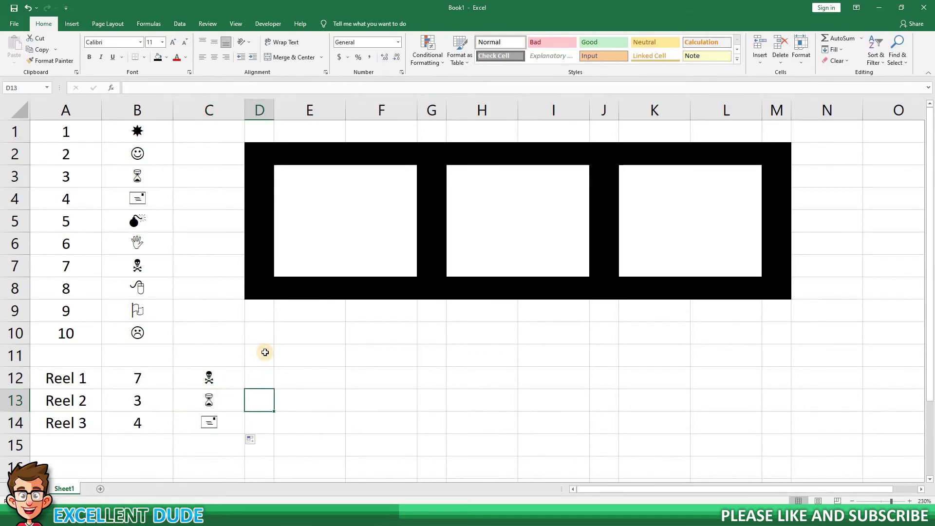
left_click(265, 352)
key("F9")
key("F9")
key("F9")
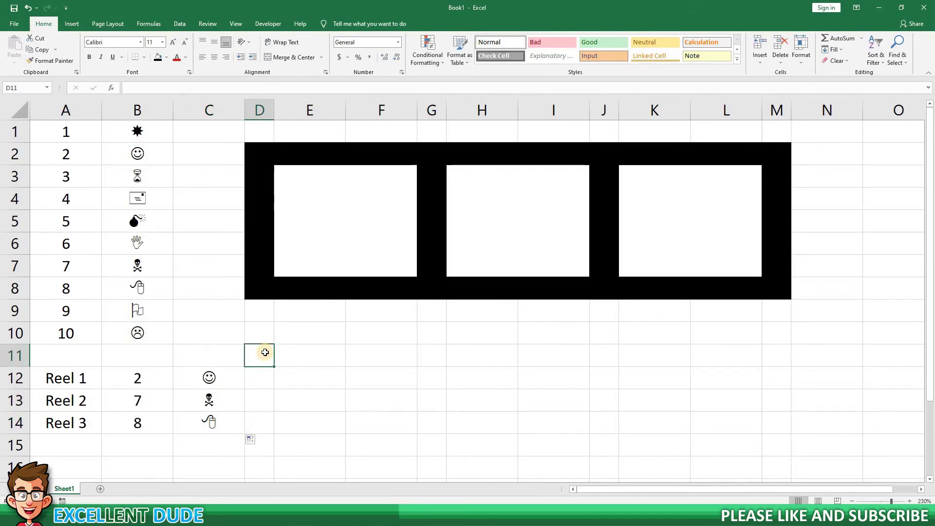
key("F9")
key("F9")
key("F9")
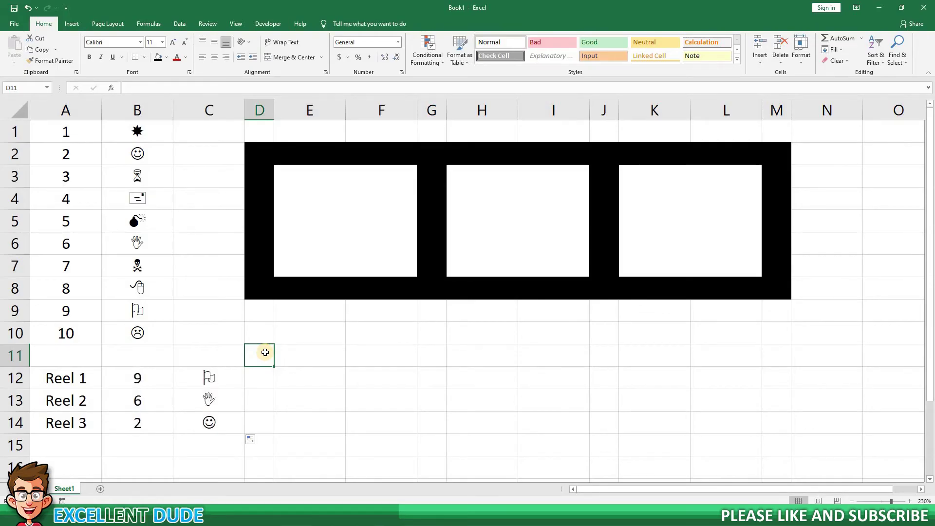
key("F9")
key("F9")
key("F9")
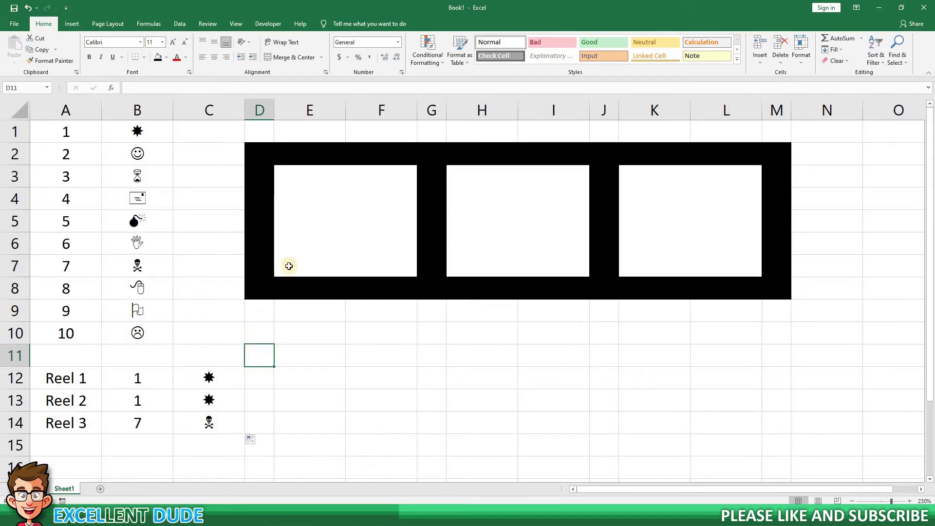
Step: Set the three reel boxes E3, H3 and K3 to the Wingdings font
left_click(319, 237)
left_click(480, 223, "ctrl")
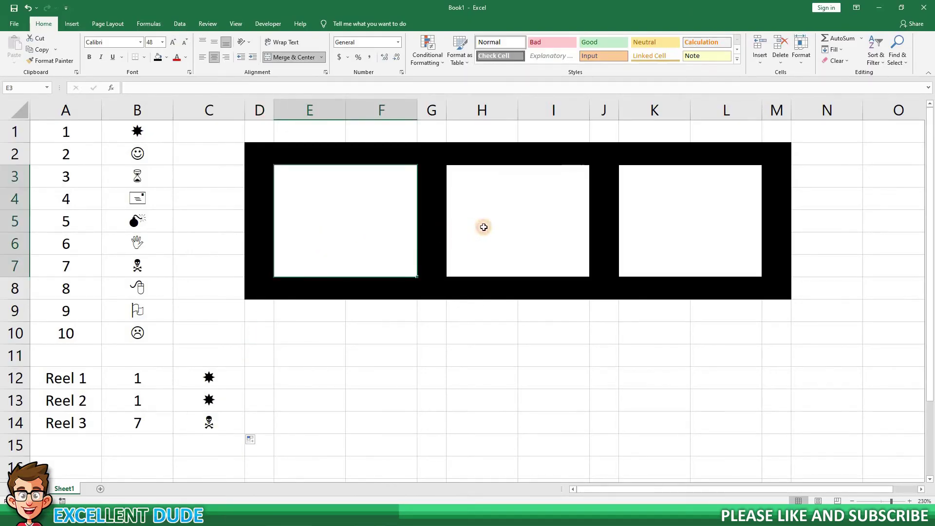
left_click(641, 219, "ctrl")
left_click(140, 43)
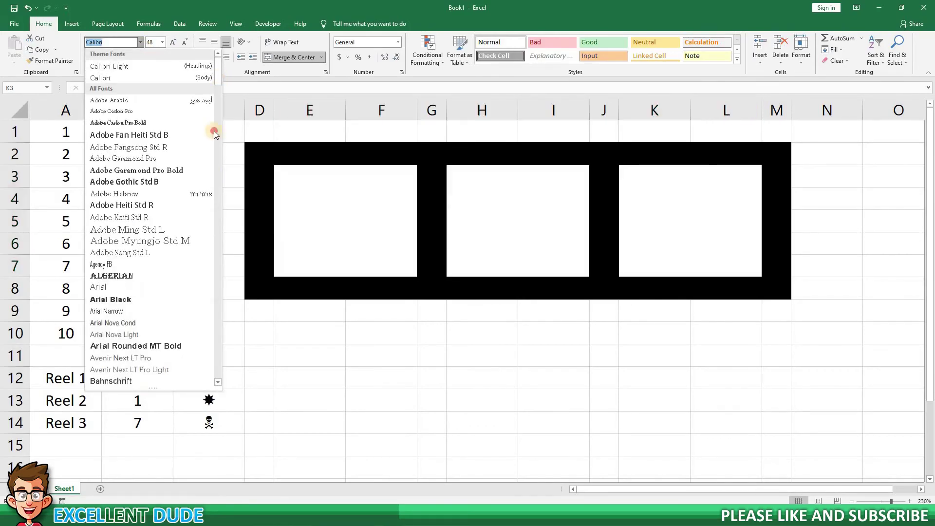
scroll(208, 292, "down", 10)
scroll(207, 351, "down", 15)
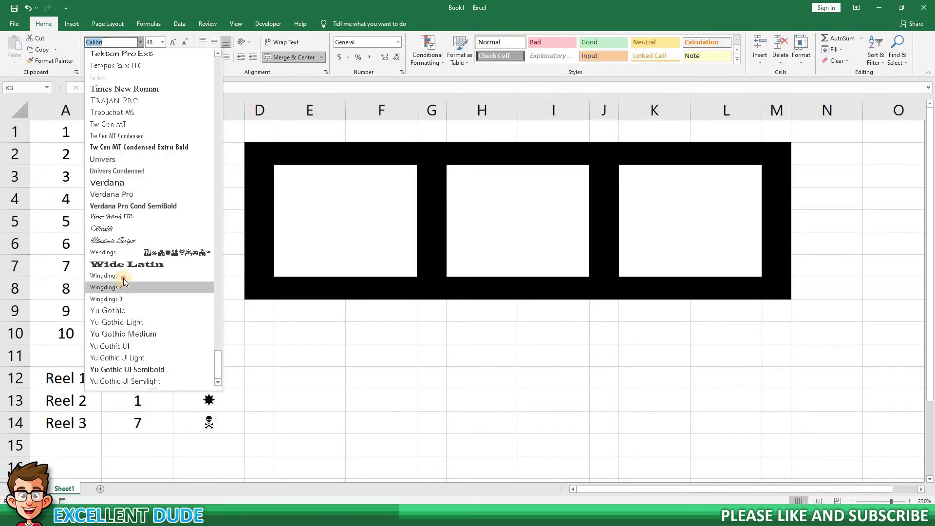
left_click(204, 281)
Step: Link the reels with =C12 in E3, =C13 in H3 and =C14 in K3
left_click(341, 227)
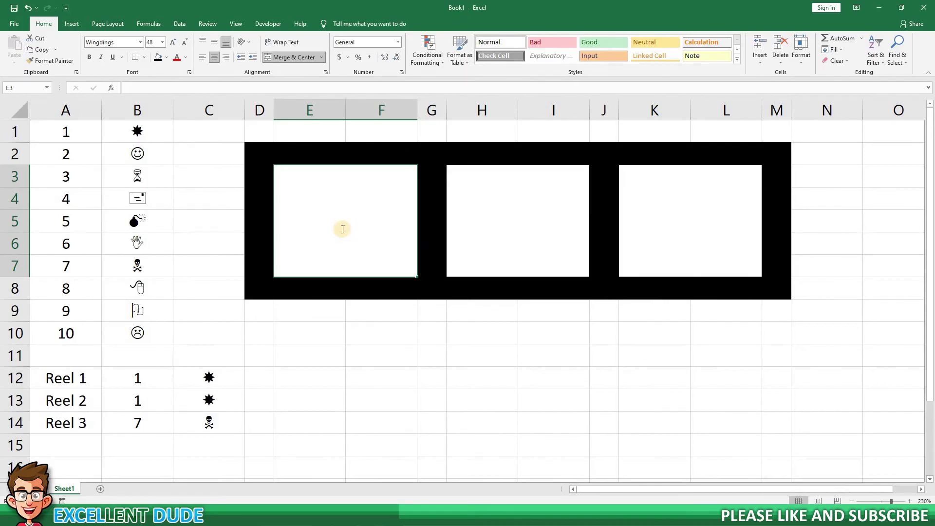
type("=")
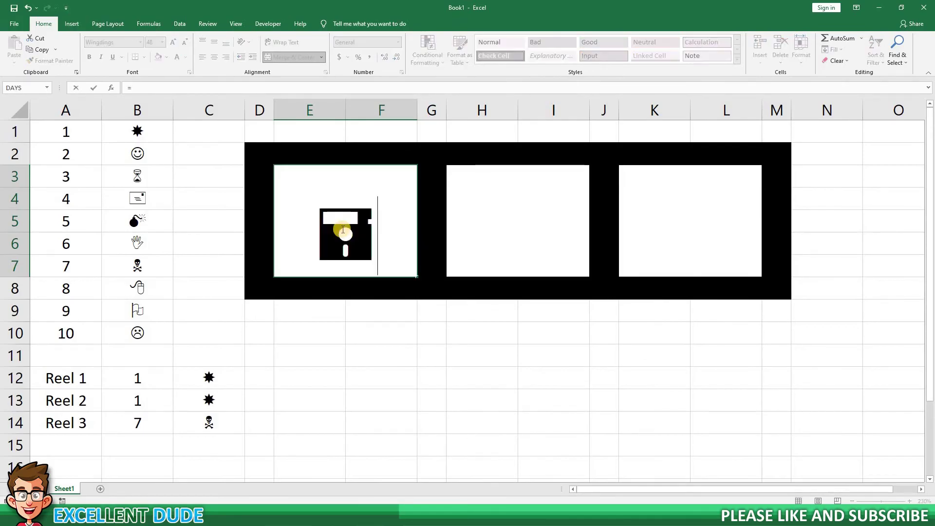
left_click(215, 377)
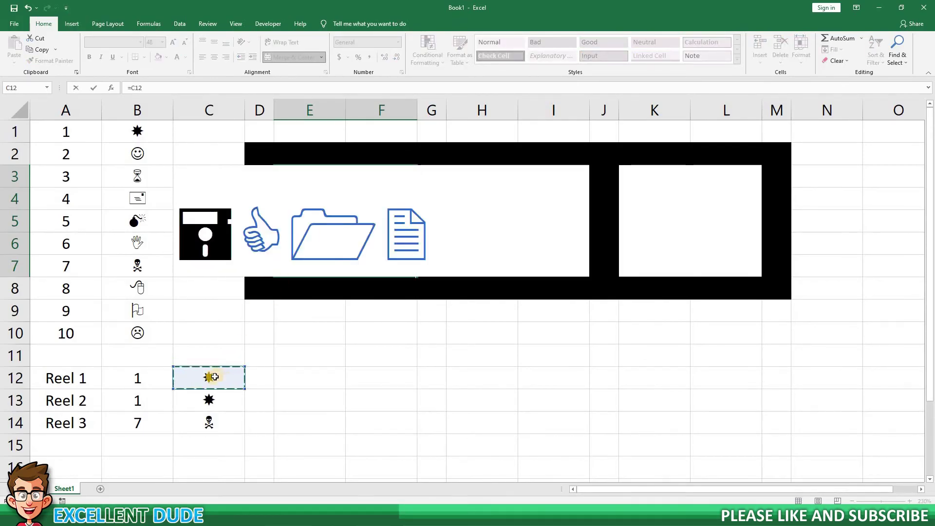
key("Return")
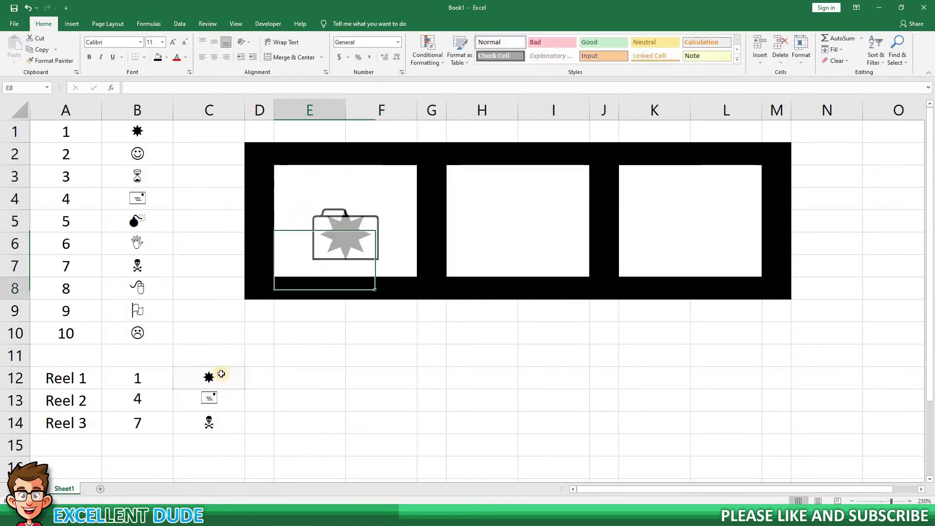
left_click(484, 234)
type("=")
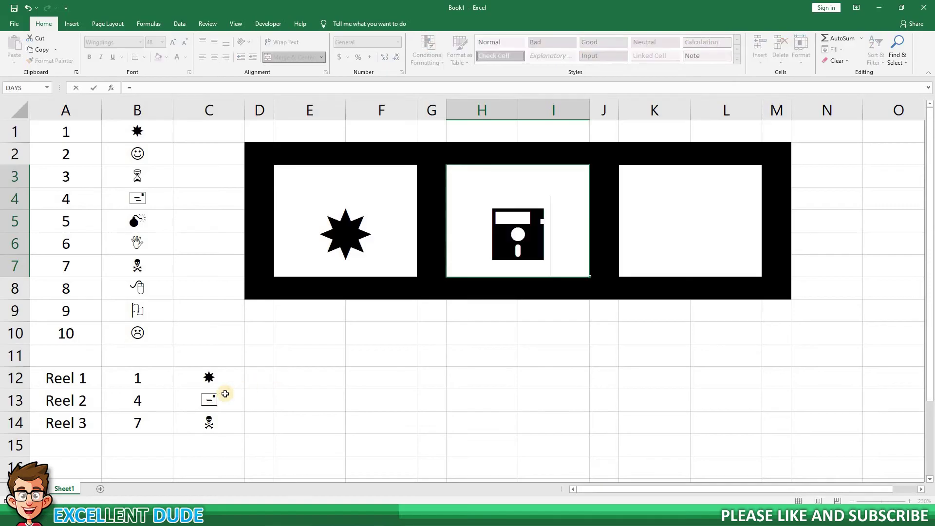
left_click(225, 393)
key("Return")
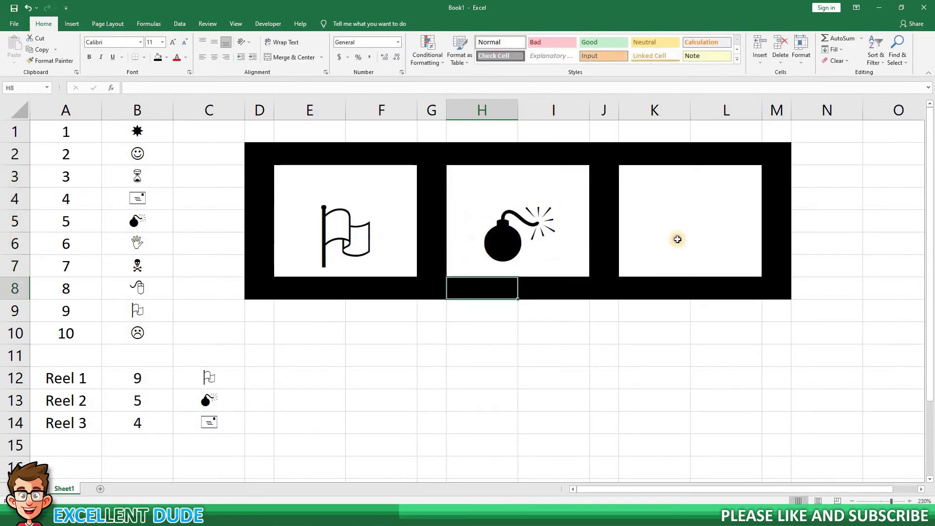
left_click(675, 239)
type("=")
left_click(229, 419)
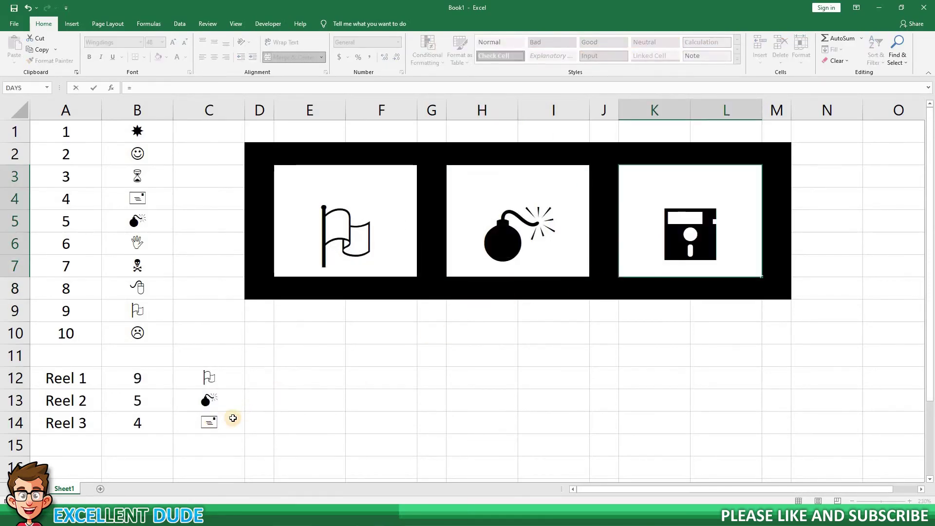
key("Return")
left_click_drag(344, 263, 648, 167)
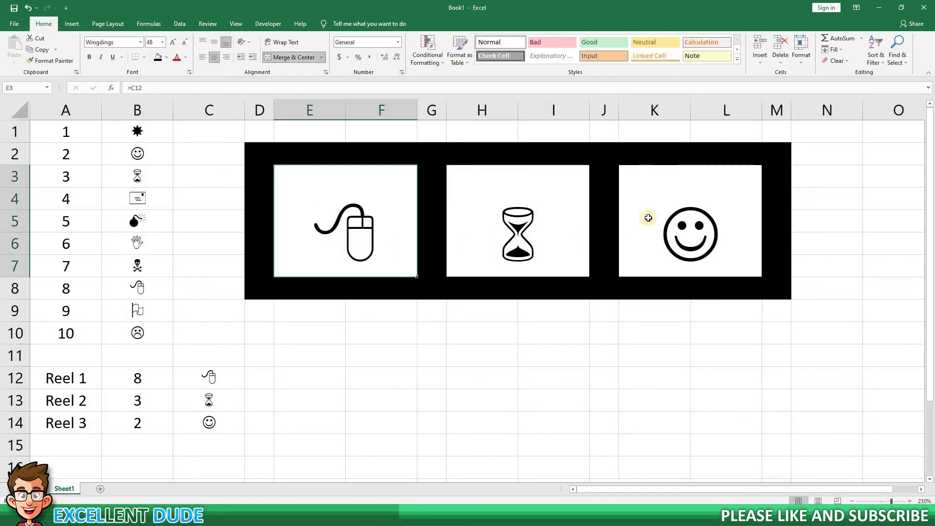
left_click(217, 45)
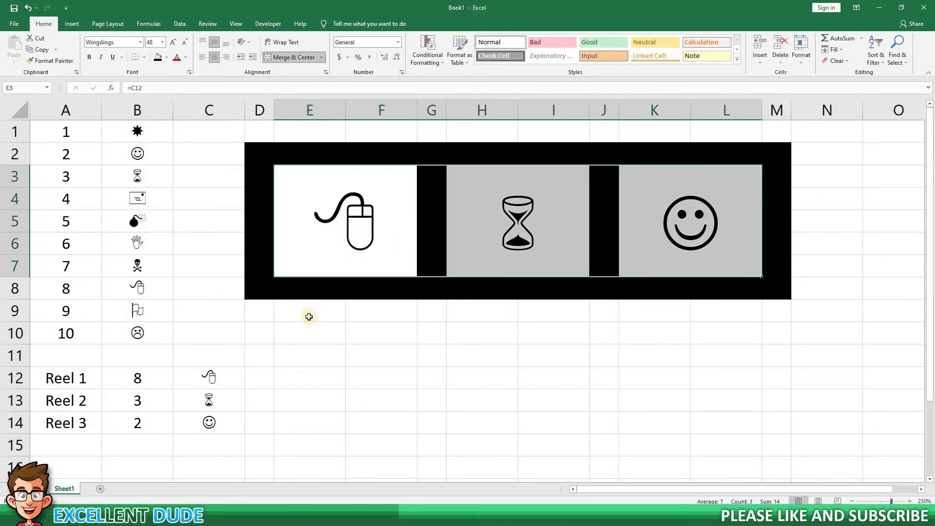
left_click(362, 324)
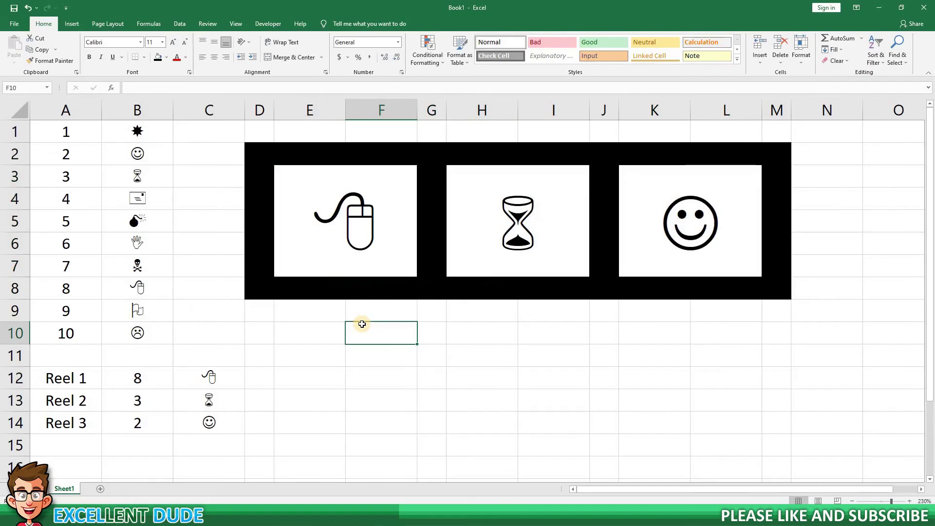
key("F9")
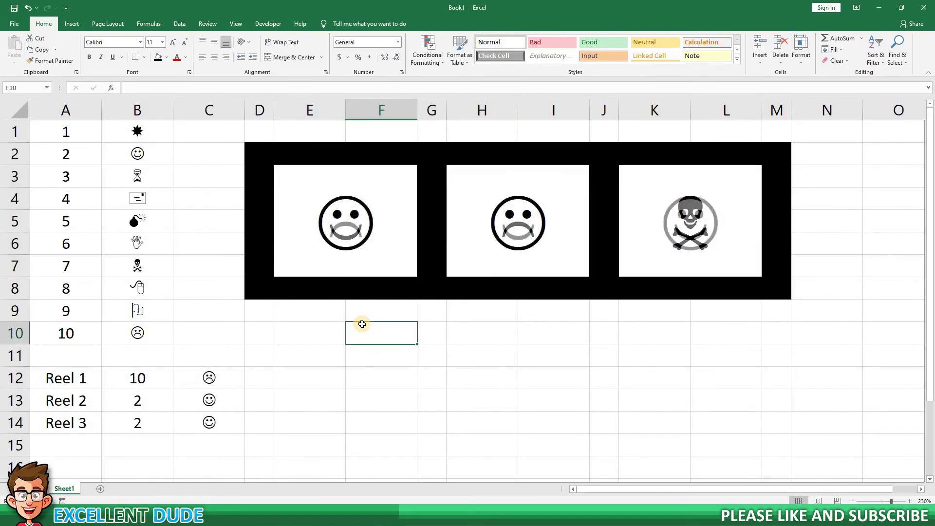
key("F9")
key("F9")
key("F9")
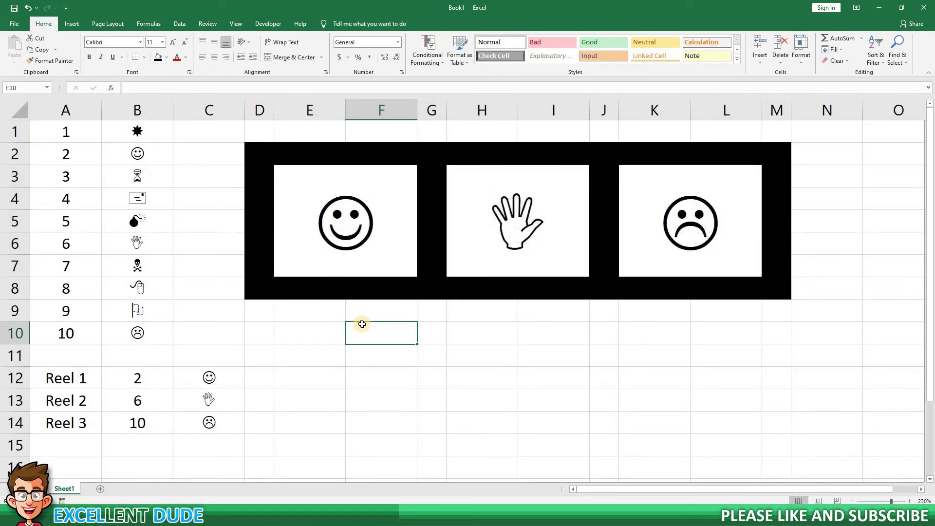
left_click(324, 387)
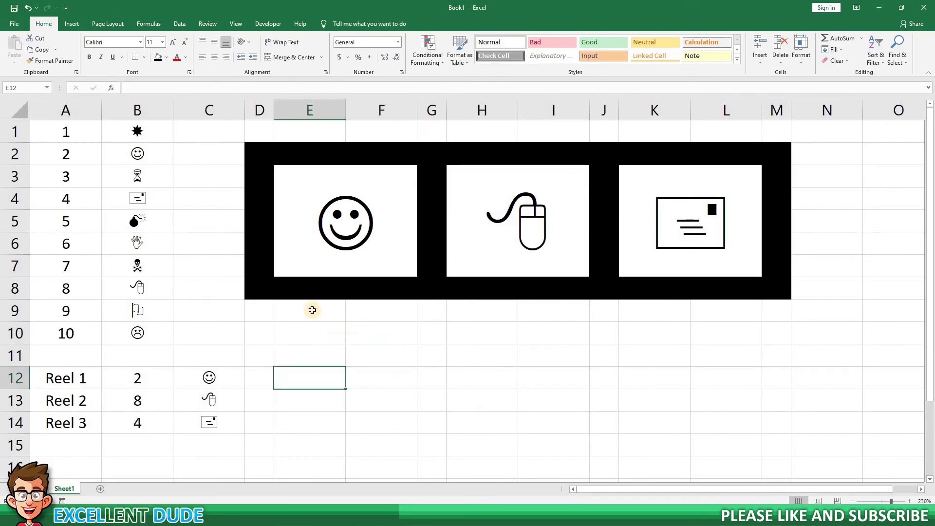
Step: Merge E9:L13 into one box with font size 48
left_click_drag(312, 308, 319, 402)
left_click_drag(501, 392, 731, 393)
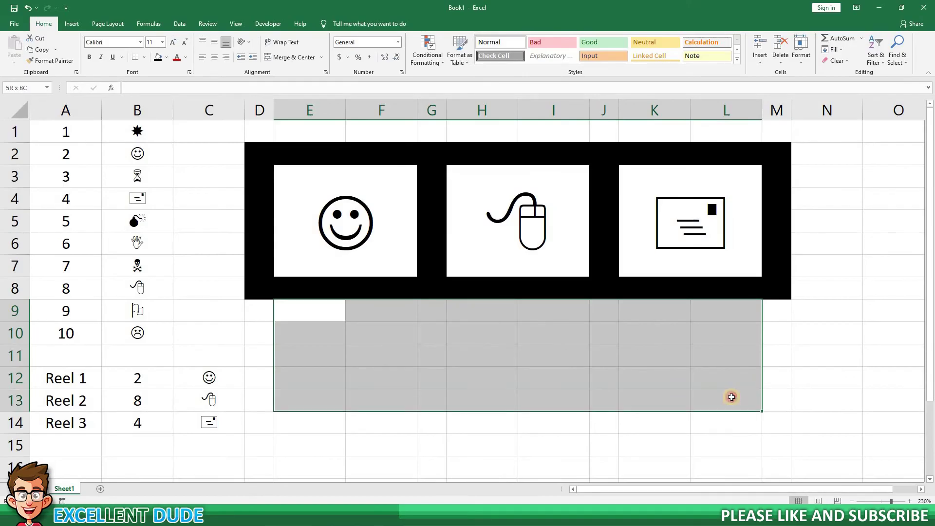
left_click(286, 59)
left_click(163, 42)
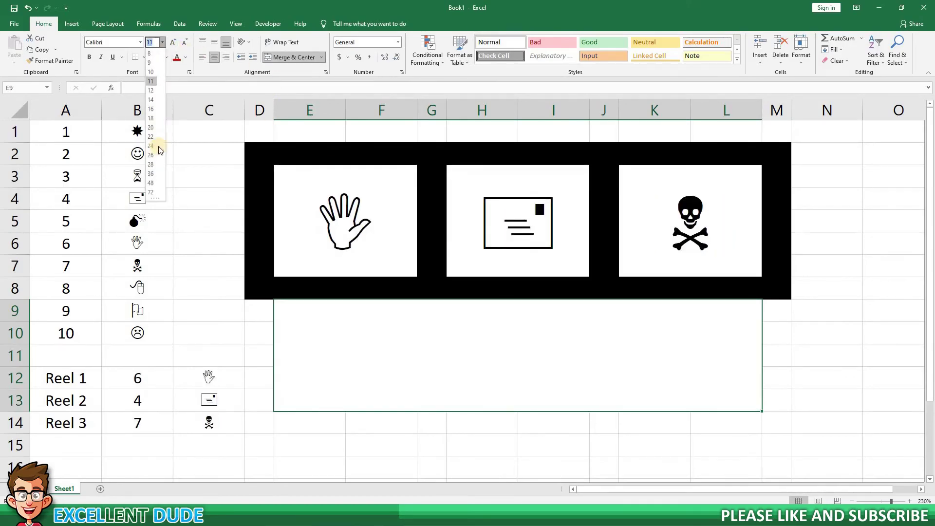
left_click(158, 184)
Step: Fill the cells bordering the box (D9:D14, E14:M14, M9:M13) black
left_click(310, 419)
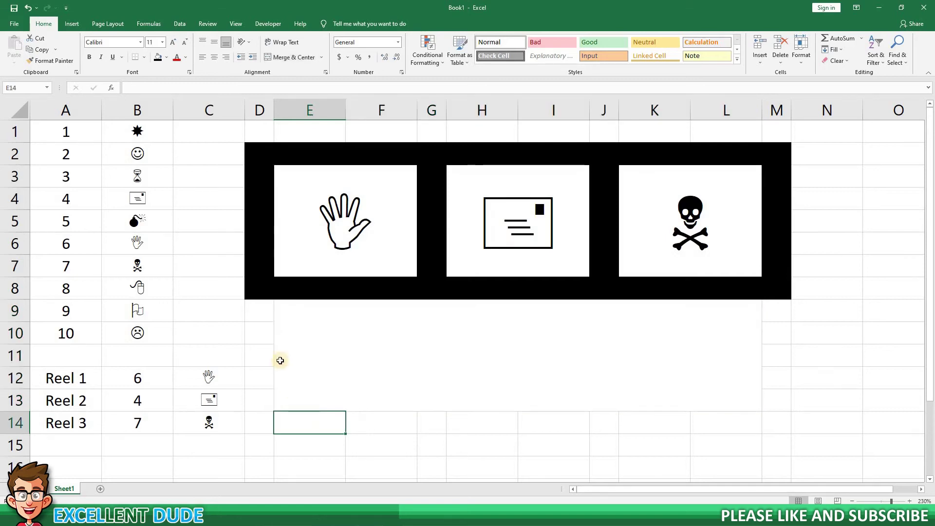
left_click_drag(258, 320, 770, 312)
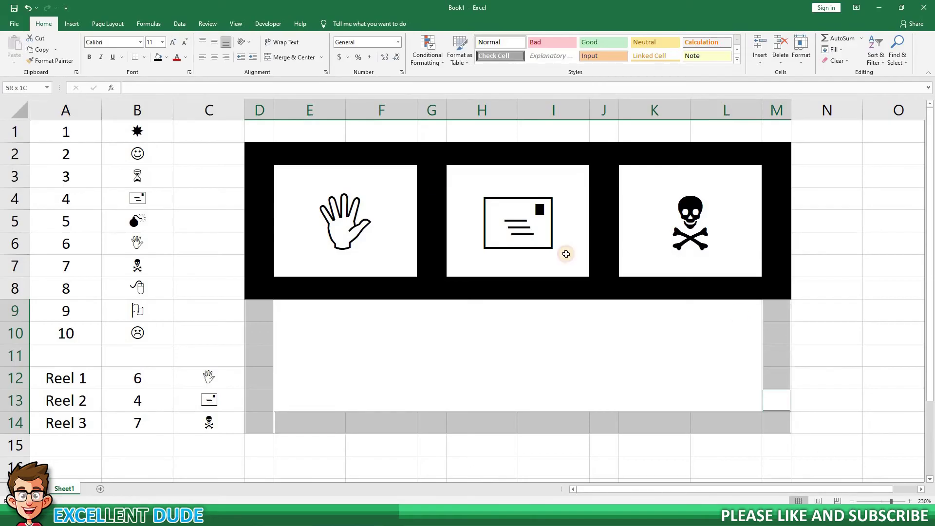
left_click(158, 57)
left_click(390, 370)
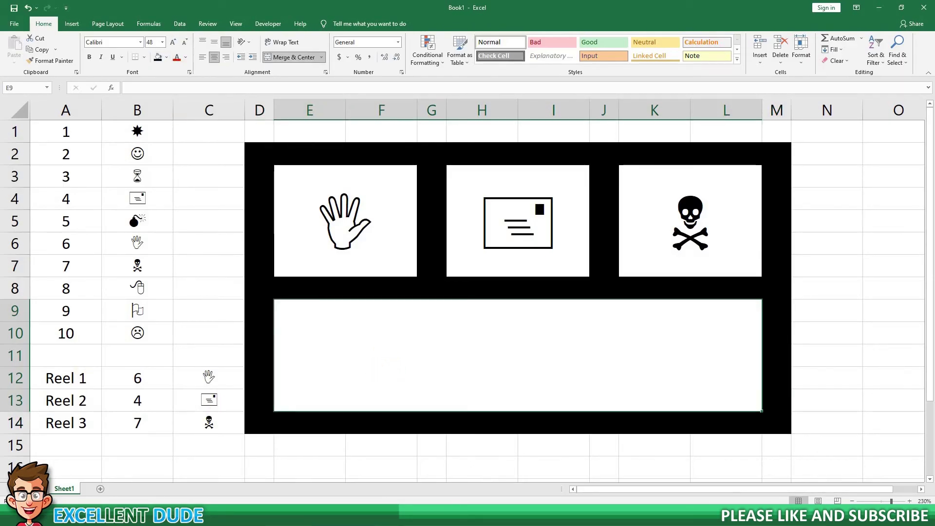
Step: In merged box E9, type =IF(AND(C12=C13,C13=C14), correcting a mistyped plus sign
left_click(381, 357)
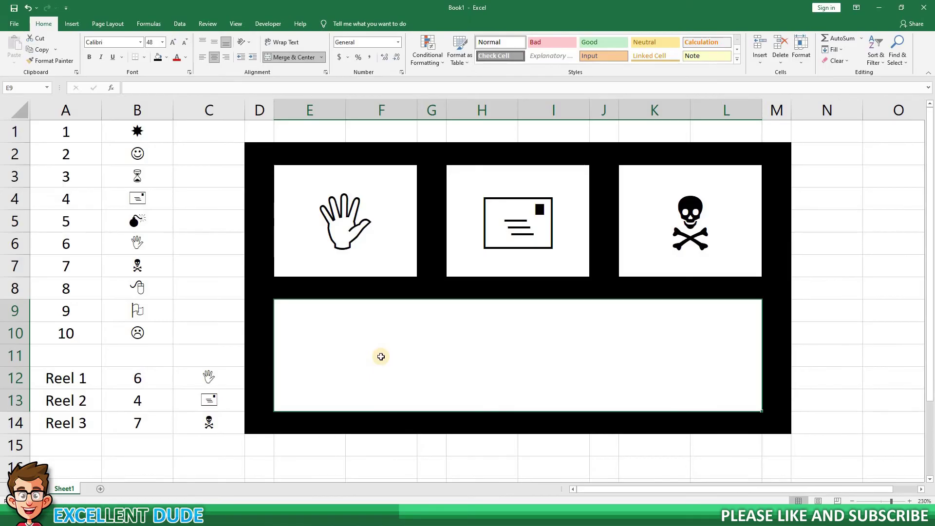
type("=")
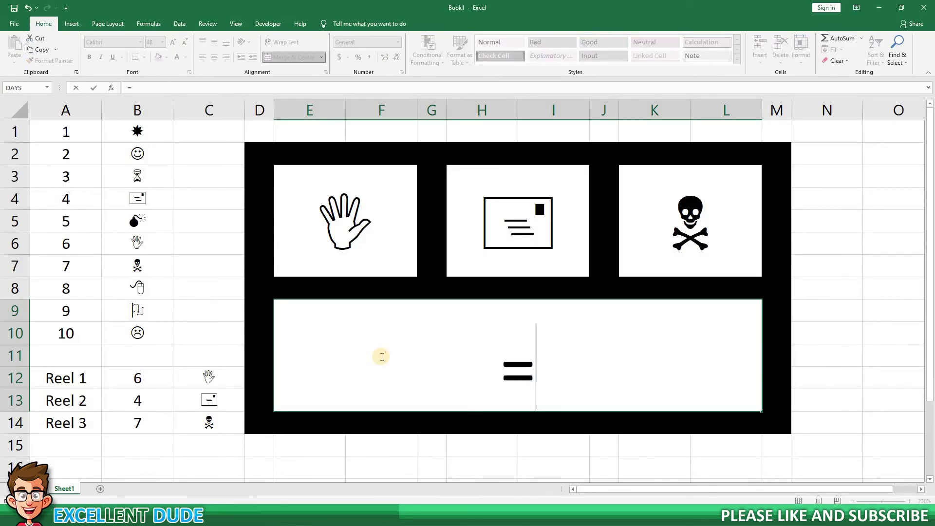
type("IF")
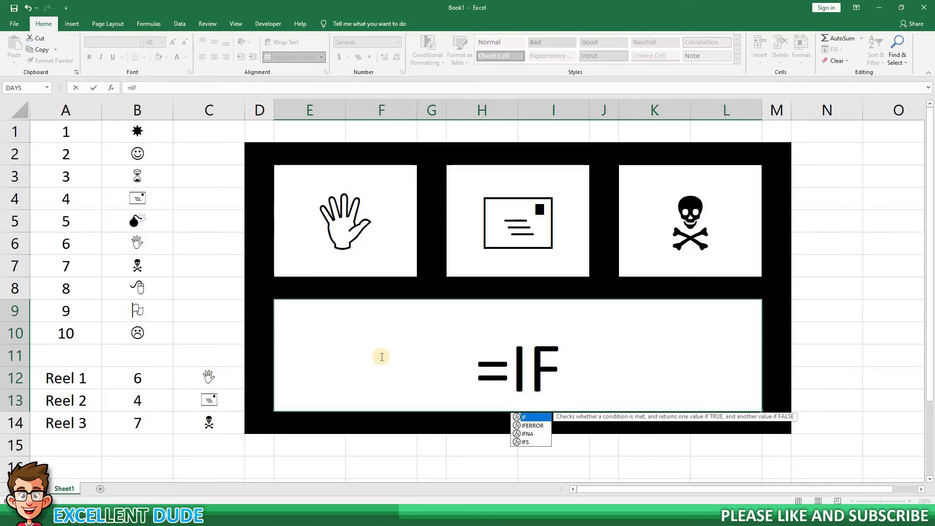
type("(AND")
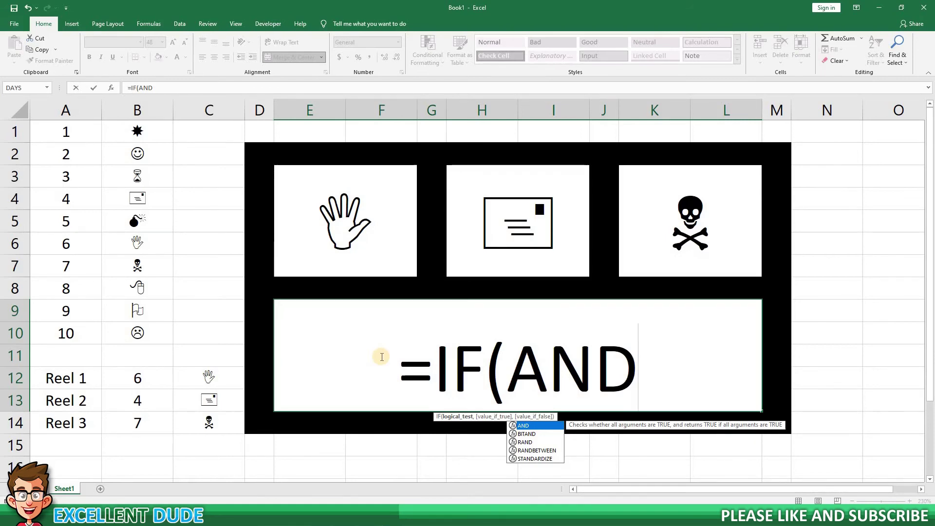
type("(")
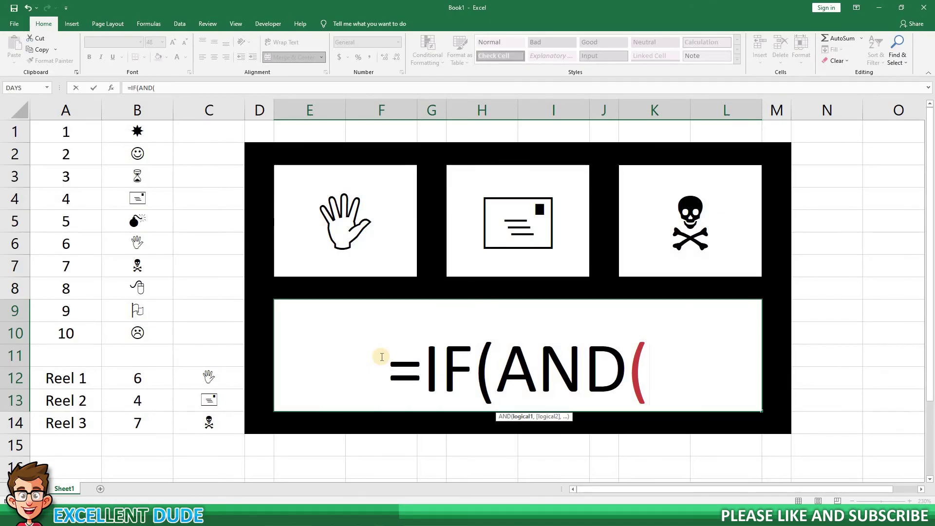
type("c12")
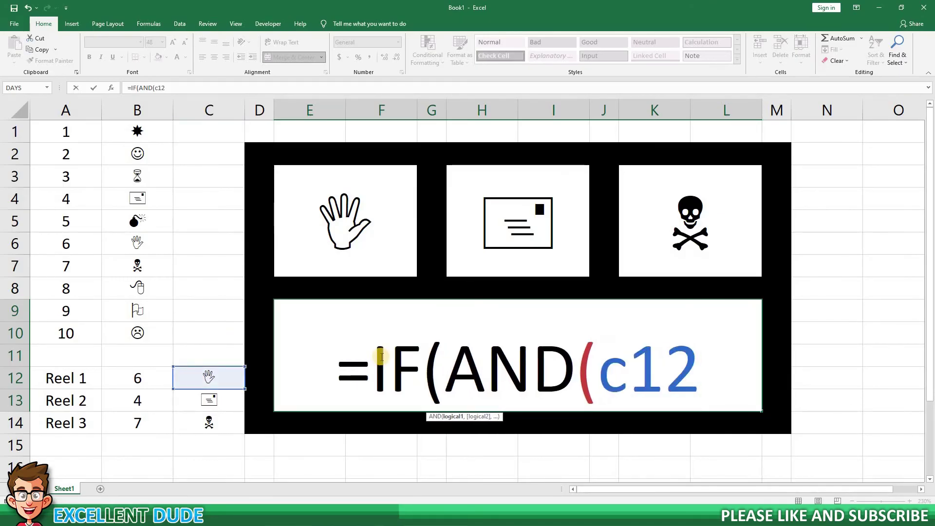
type("+c13")
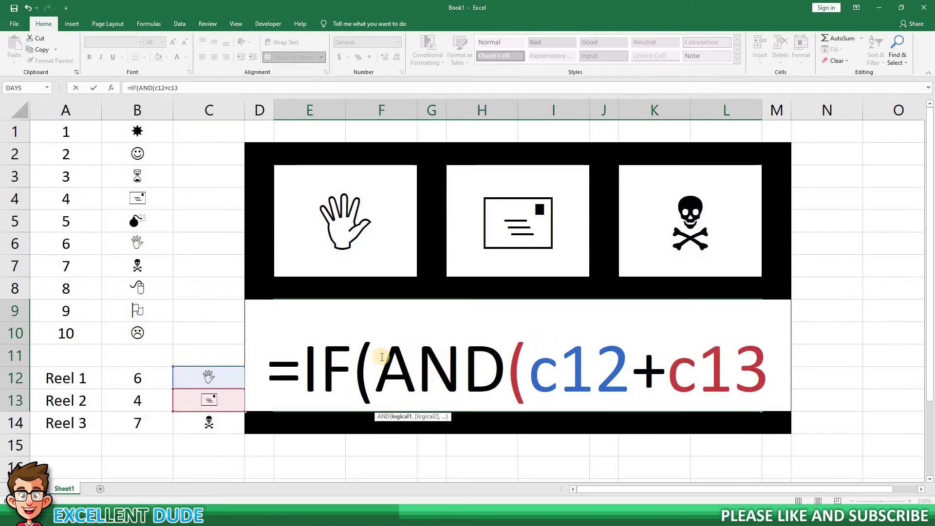
key("BackSpace")
key("BackSpace")
key("BackSpace")
key("BackSpace")
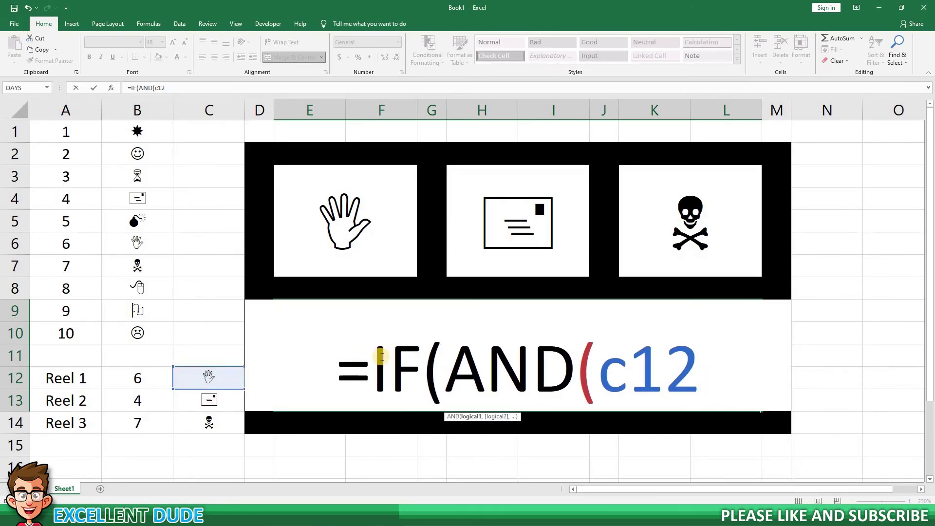
type("=c13")
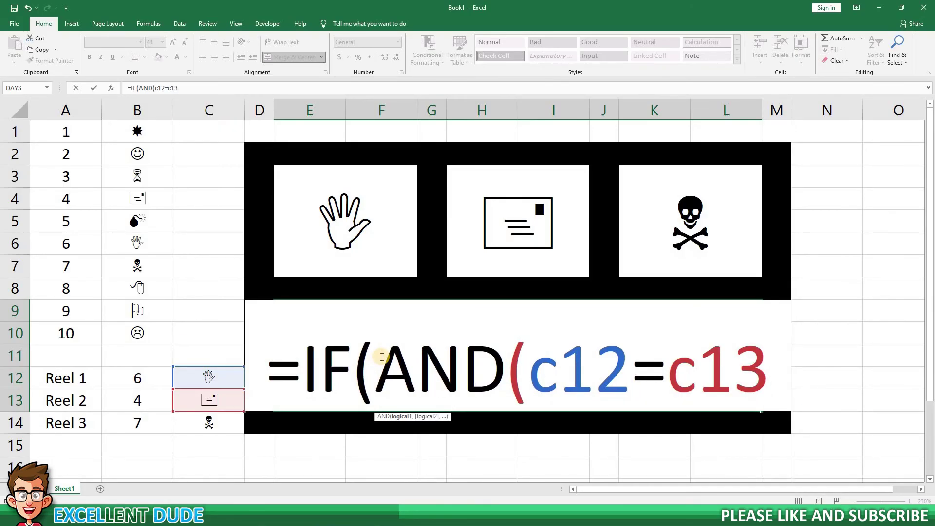
type(",c13=")
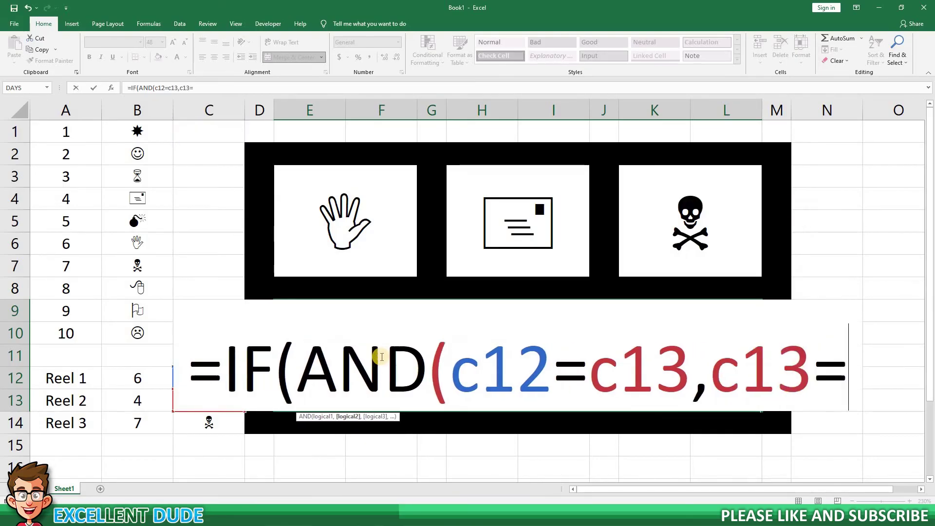
type("c14")
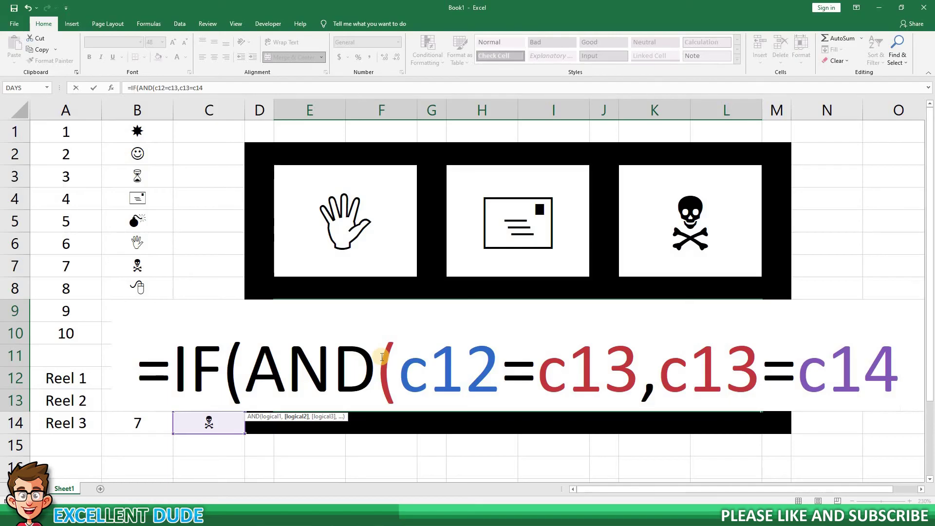
type(")")
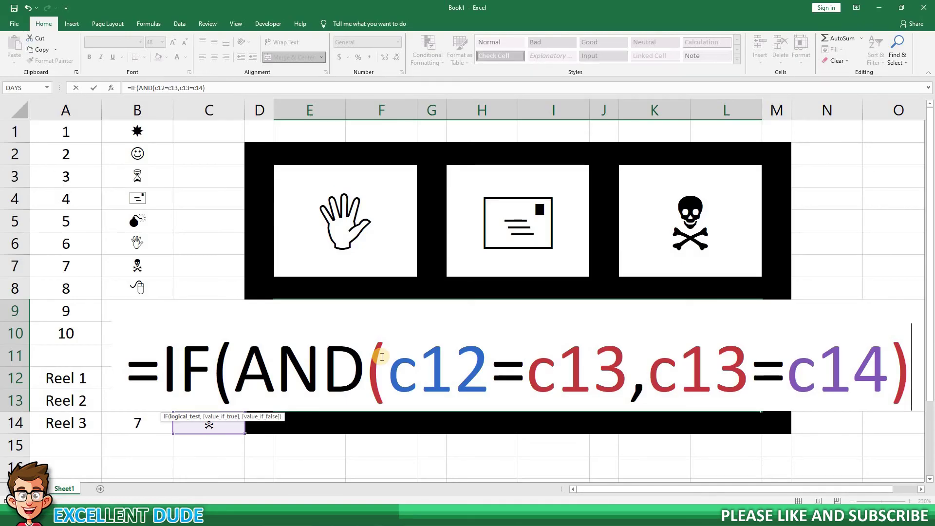
Step: Finish the formula with ,"WINNER"," ") so the box shows WINNER only on a three-way match
type(",")
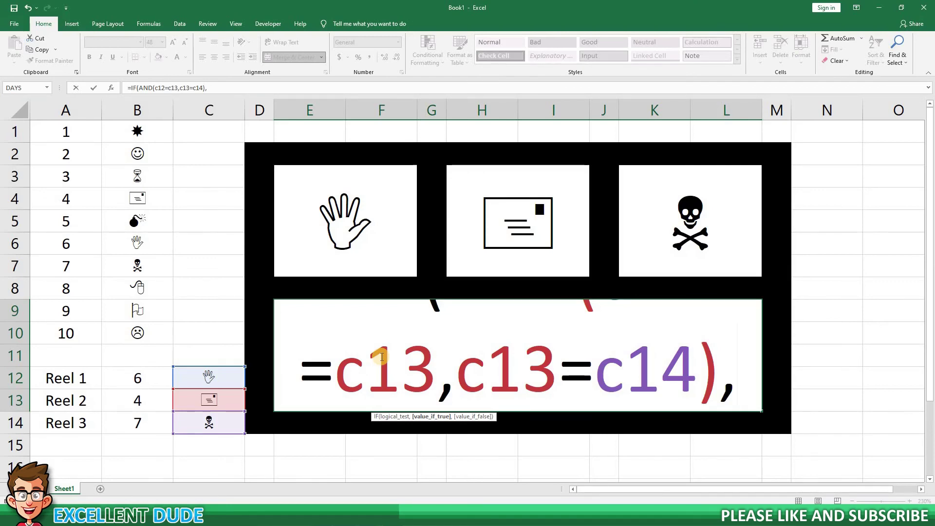
type("\"")
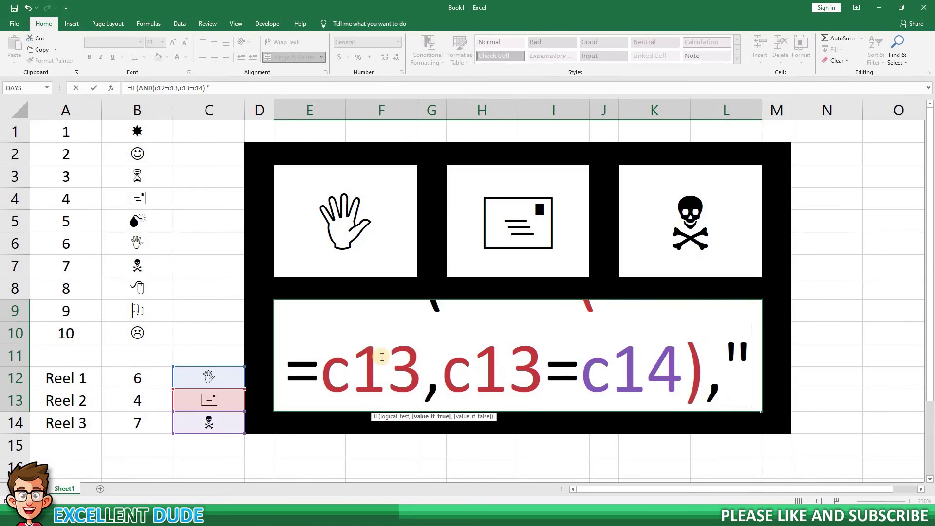
type("WINNER")
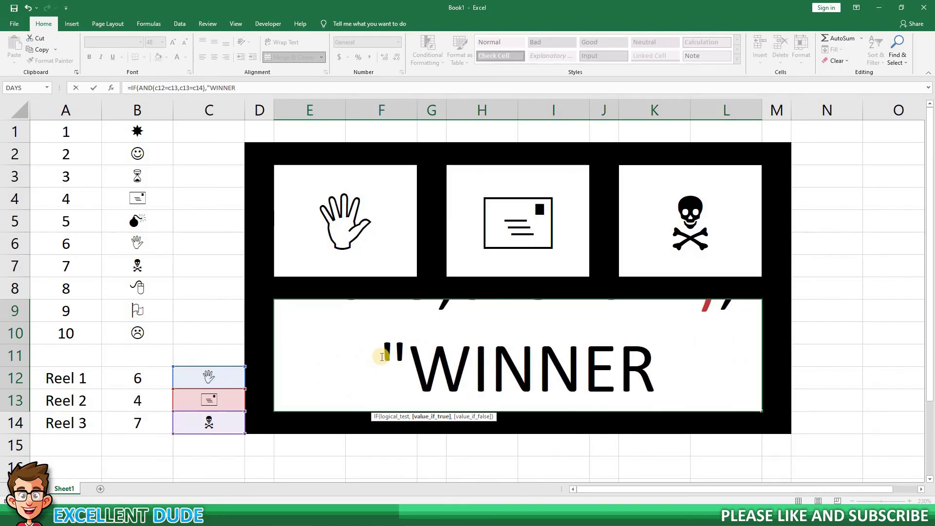
type("\"")
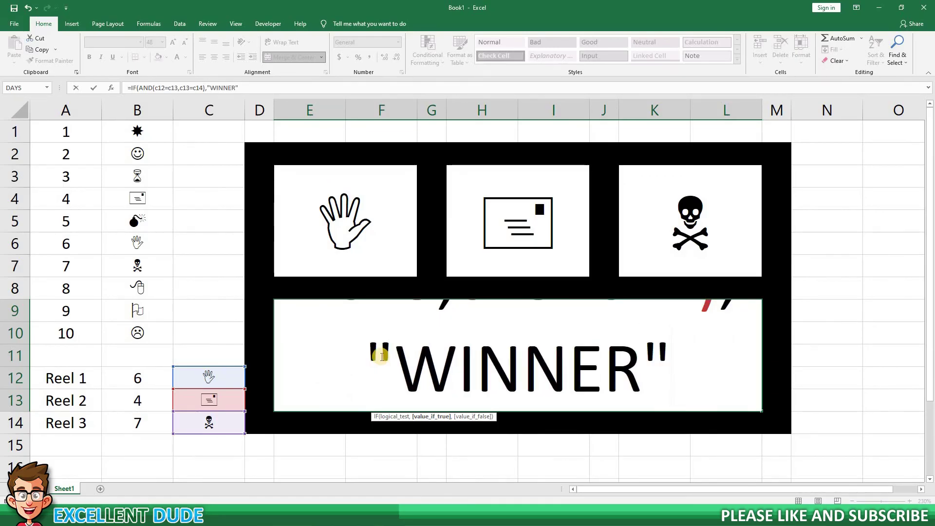
type(",")
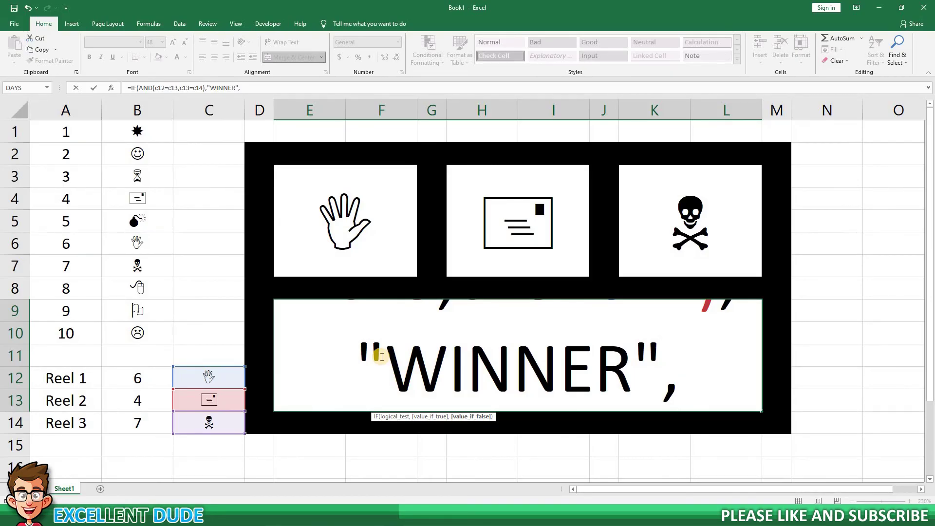
type("\" \"")
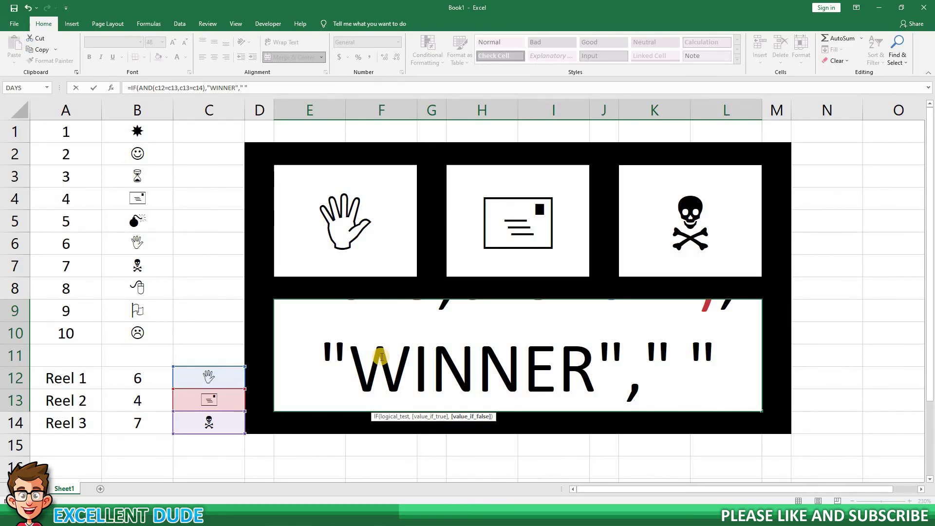
type(")")
key("Return")
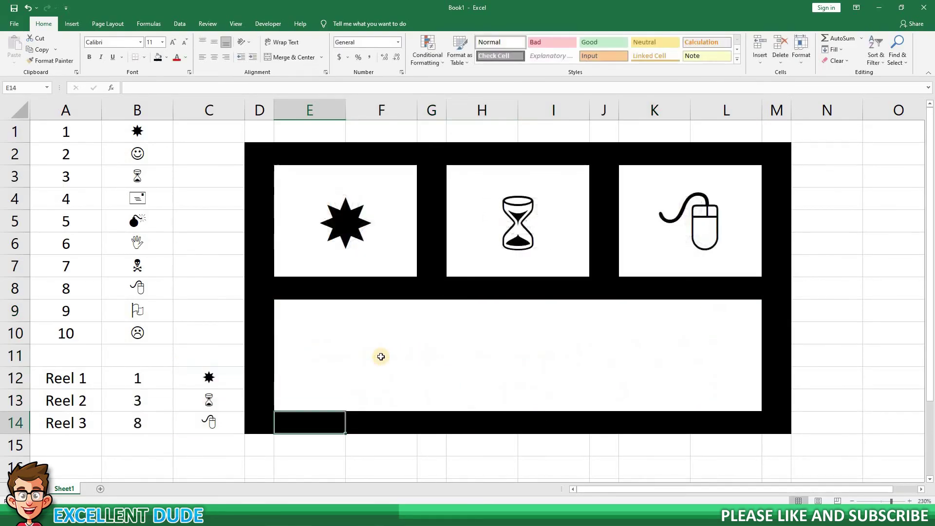
Step: From empty cell C9, recalculate with F9 twice to respin the reels, landing on 7, 9, 7
left_click(205, 318)
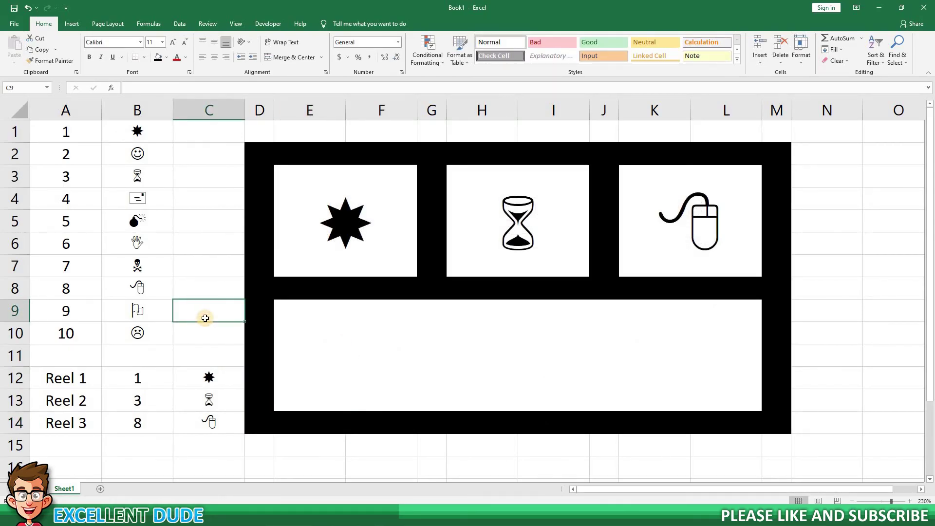
key("F9")
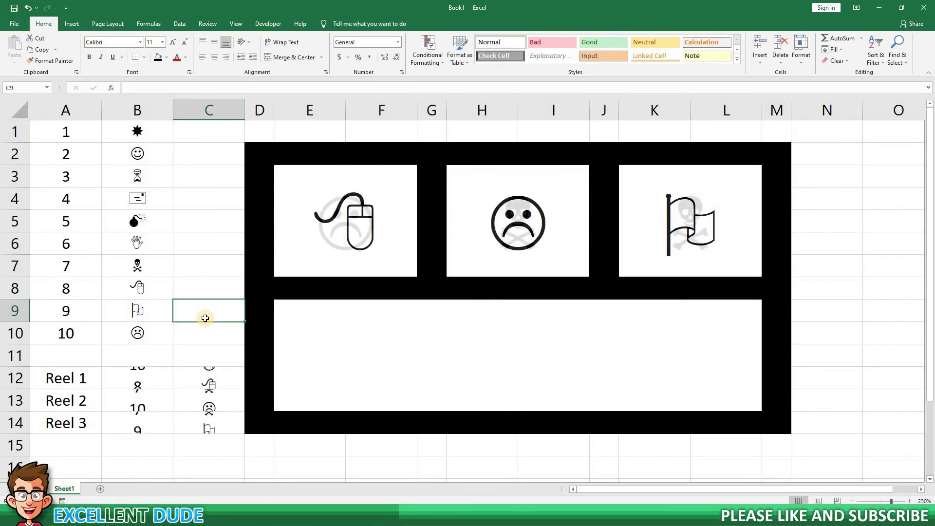
key("F9")
key("F9")
key("F9")
key("F9")
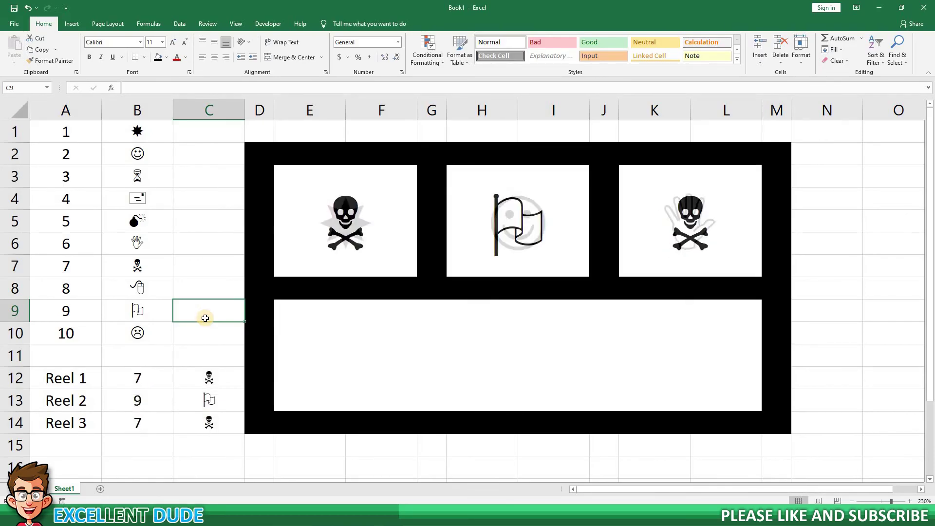